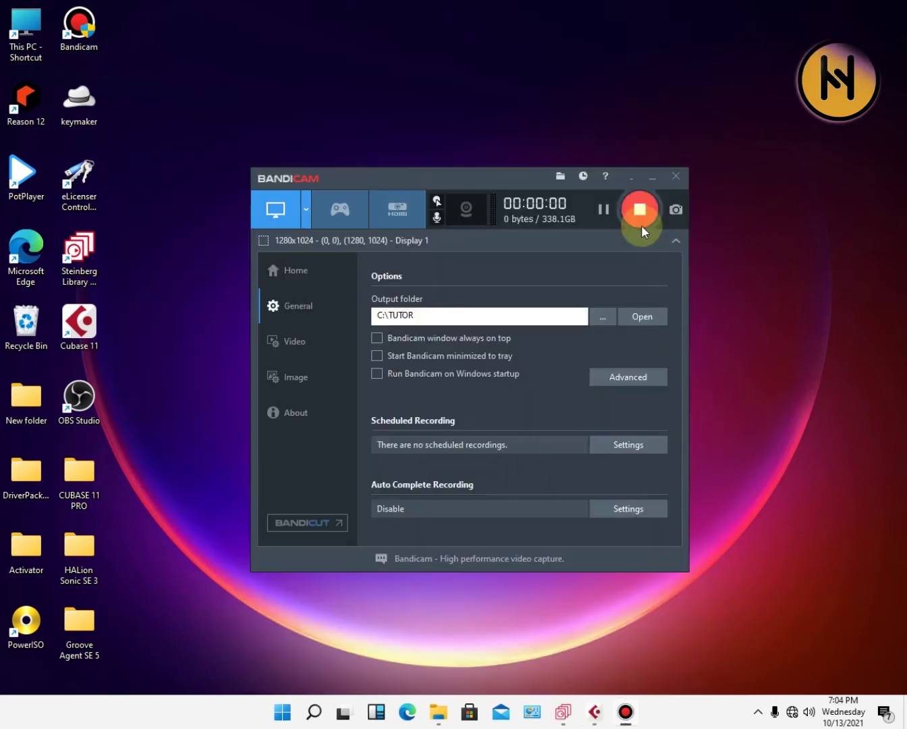
Switch to the open Cubase Pro project and view the installed VST instruments in its media browser
click(649, 179)
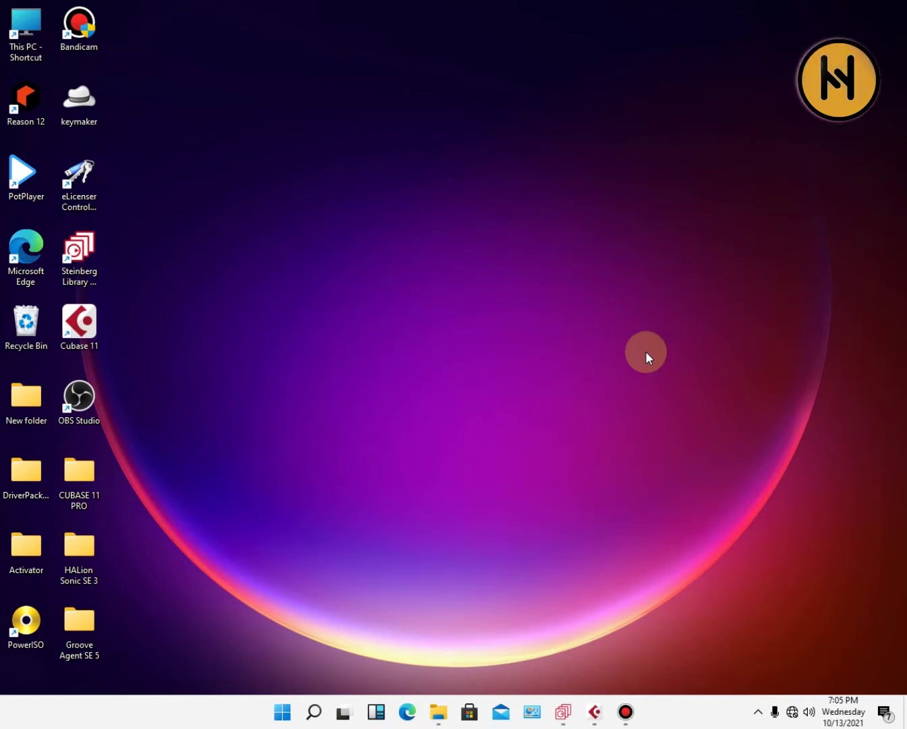
key(super+Tab)
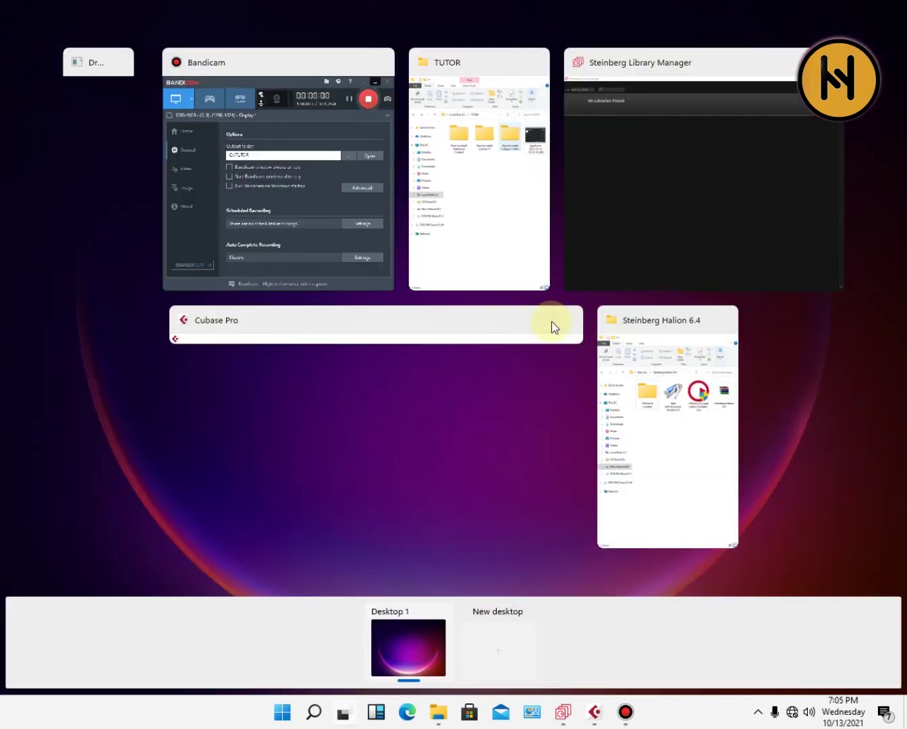
click(550, 322)
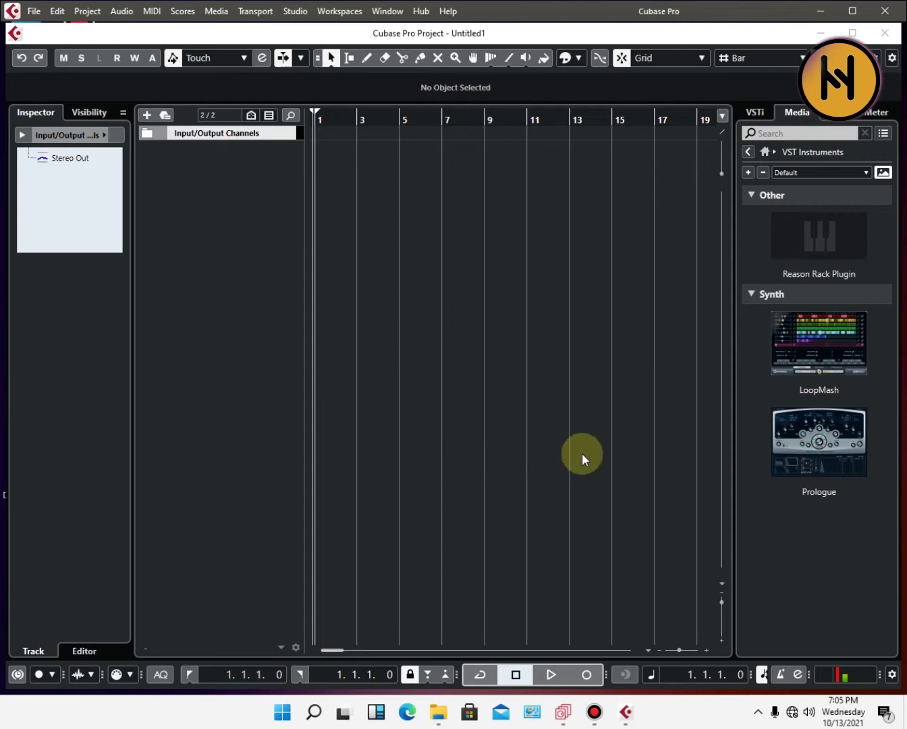
click(787, 129)
click(748, 154)
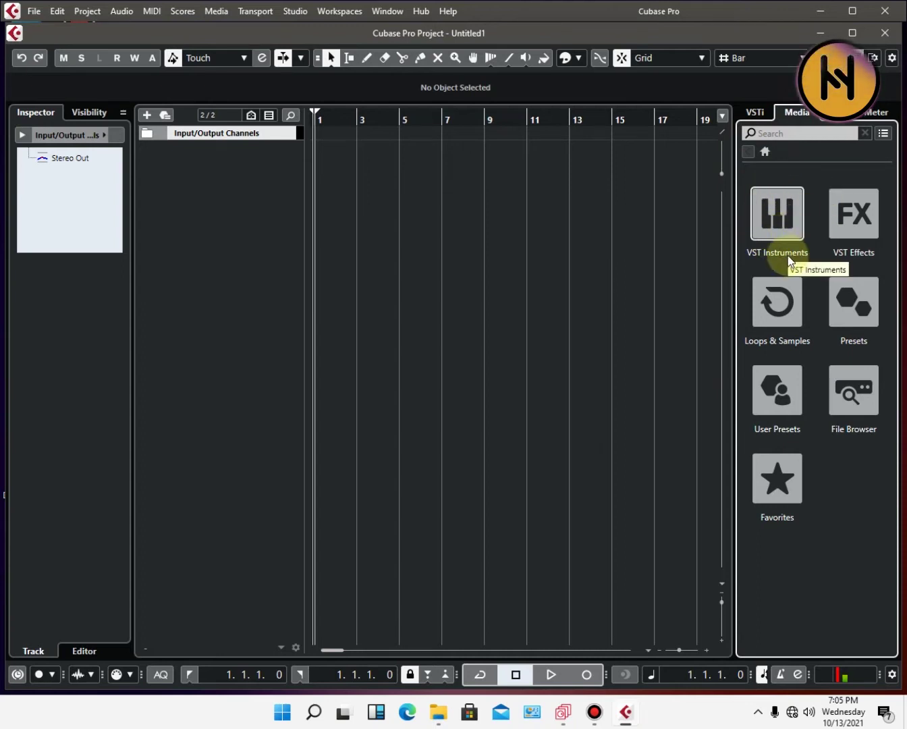
click(778, 227)
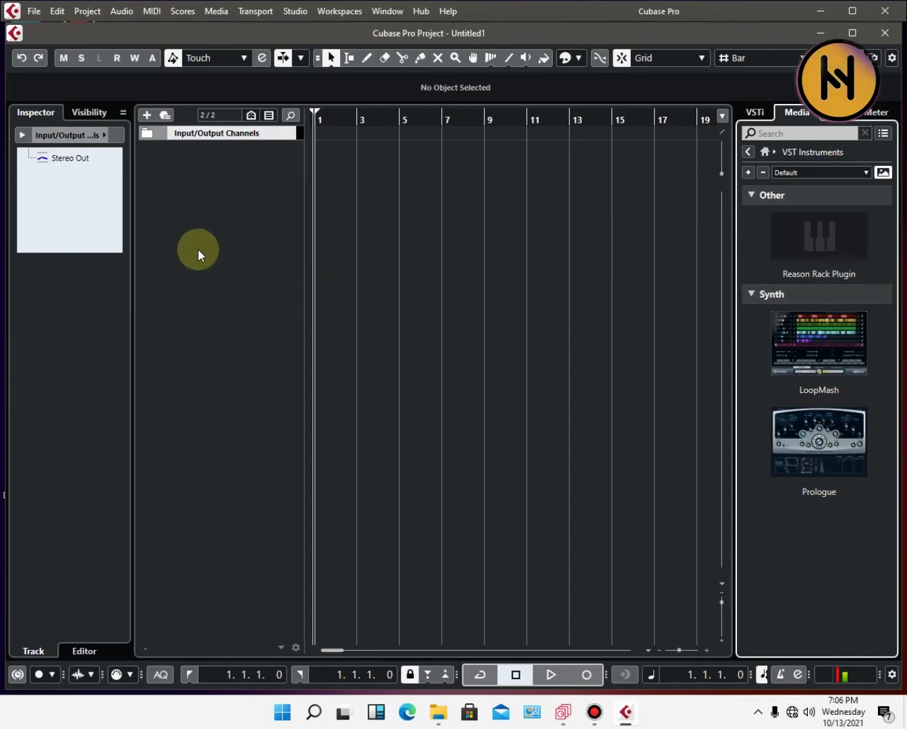
Check which instruments a new instrument track offers, and check Steinberg Library Manager for installed libraries
right_click(201, 177)
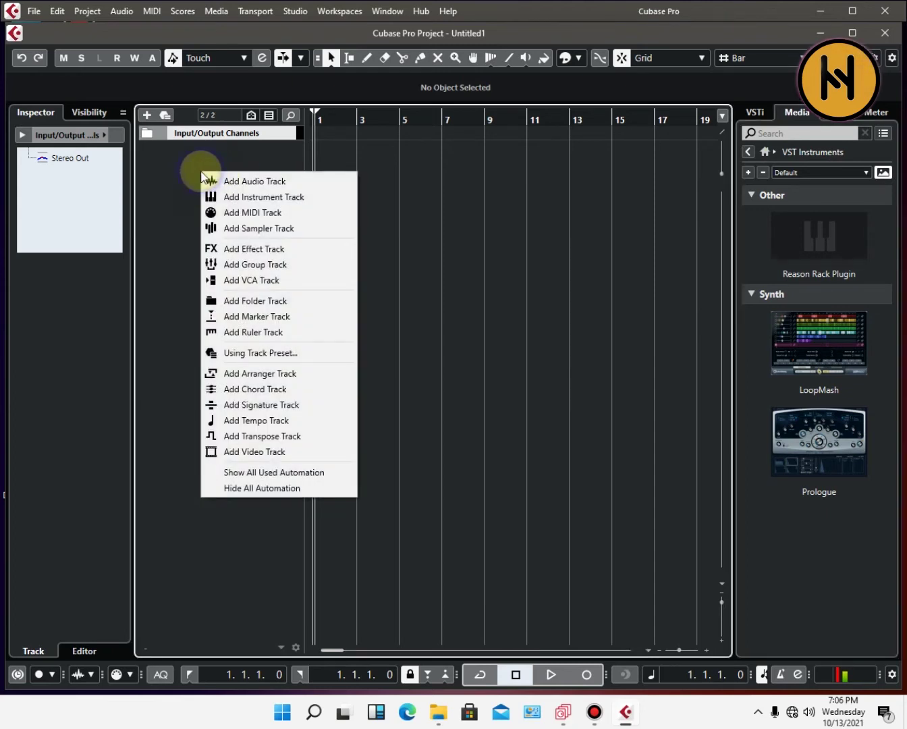
click(297, 200)
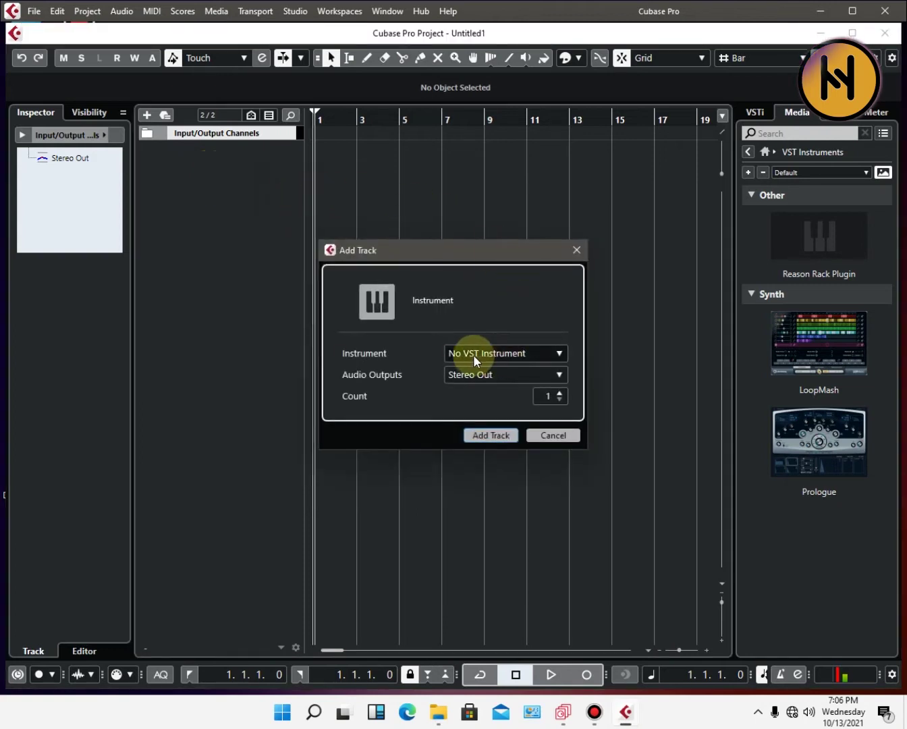
click(561, 353)
click(447, 371)
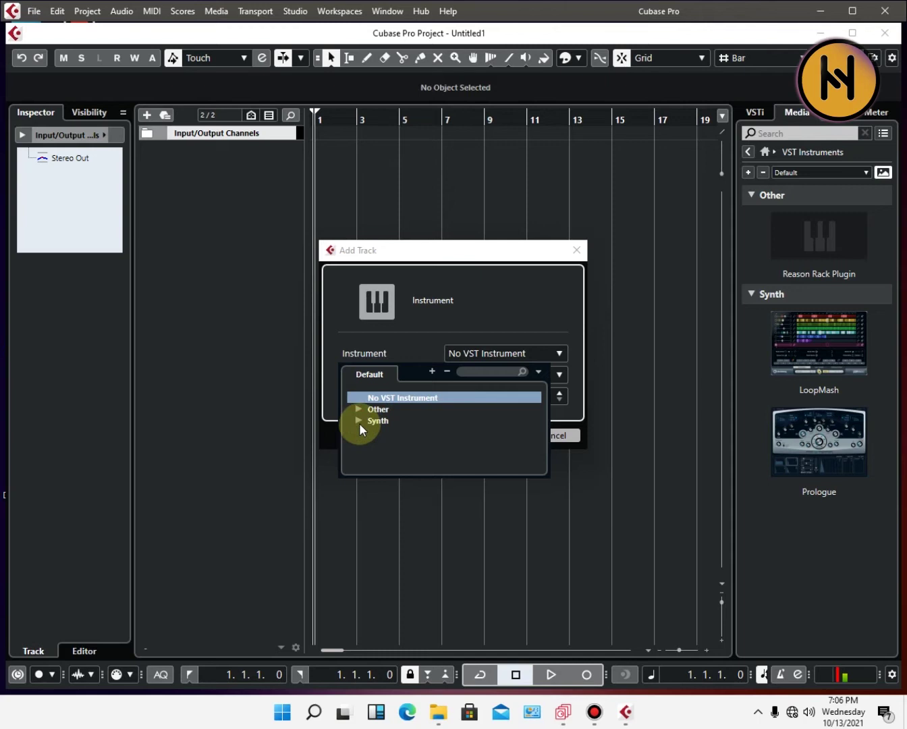
click(360, 423)
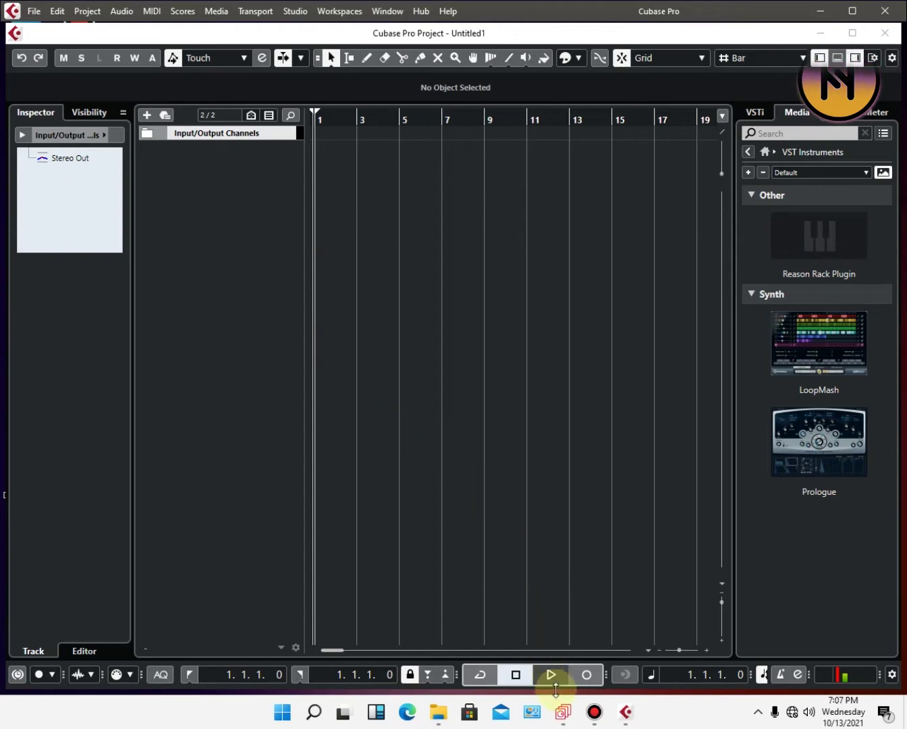
click(566, 710)
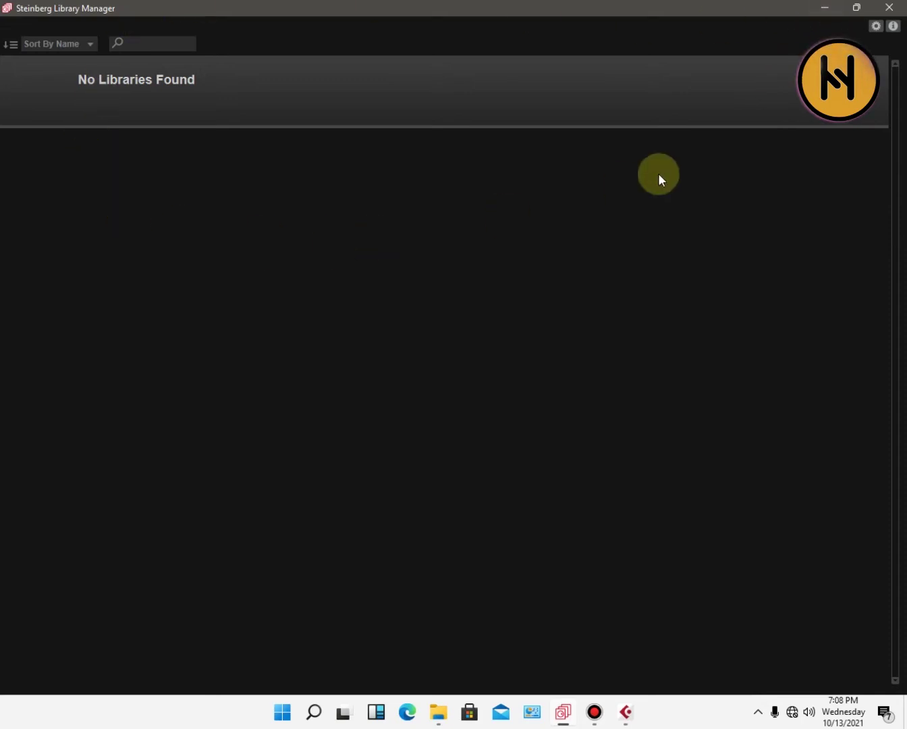
click(824, 6)
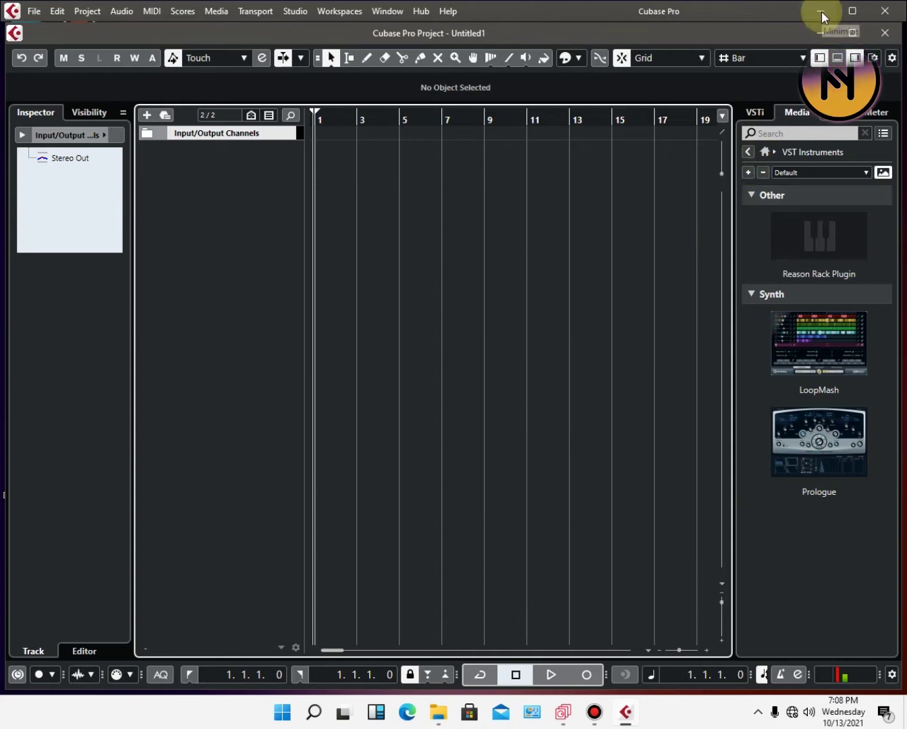
Close Cubase Pro without deleting the newly recorded files, and close Steinberg Library Manager
click(889, 13)
click(459, 376)
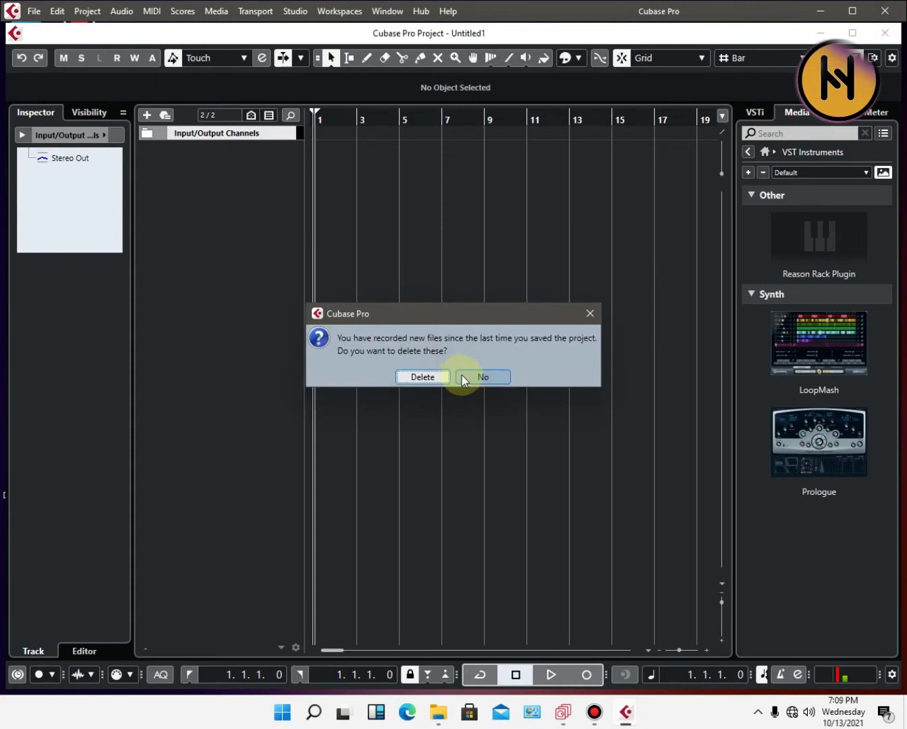
click(481, 377)
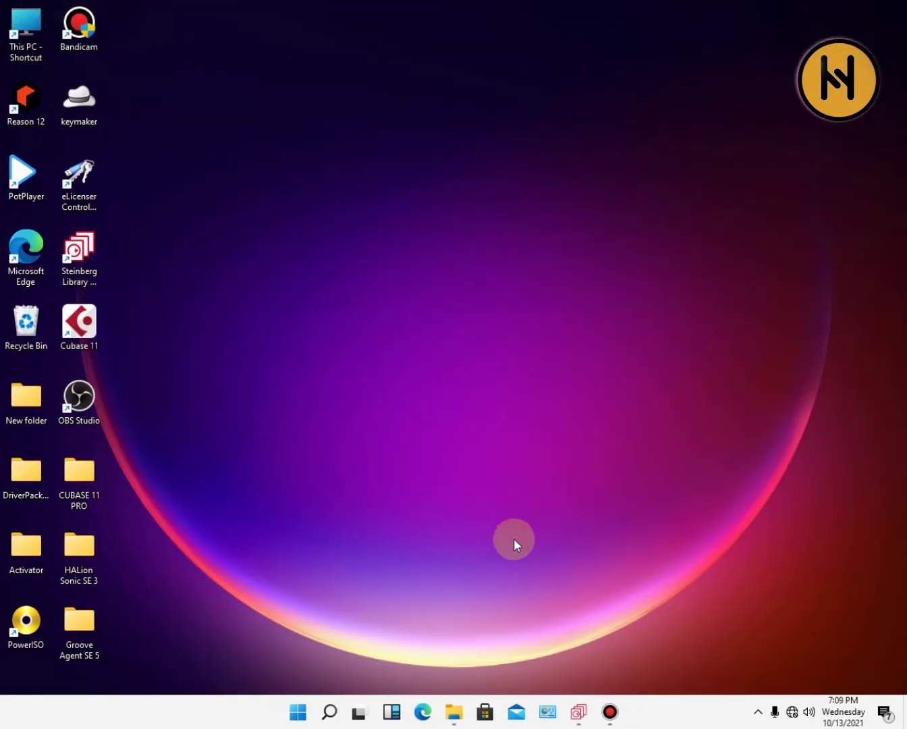
click(578, 713)
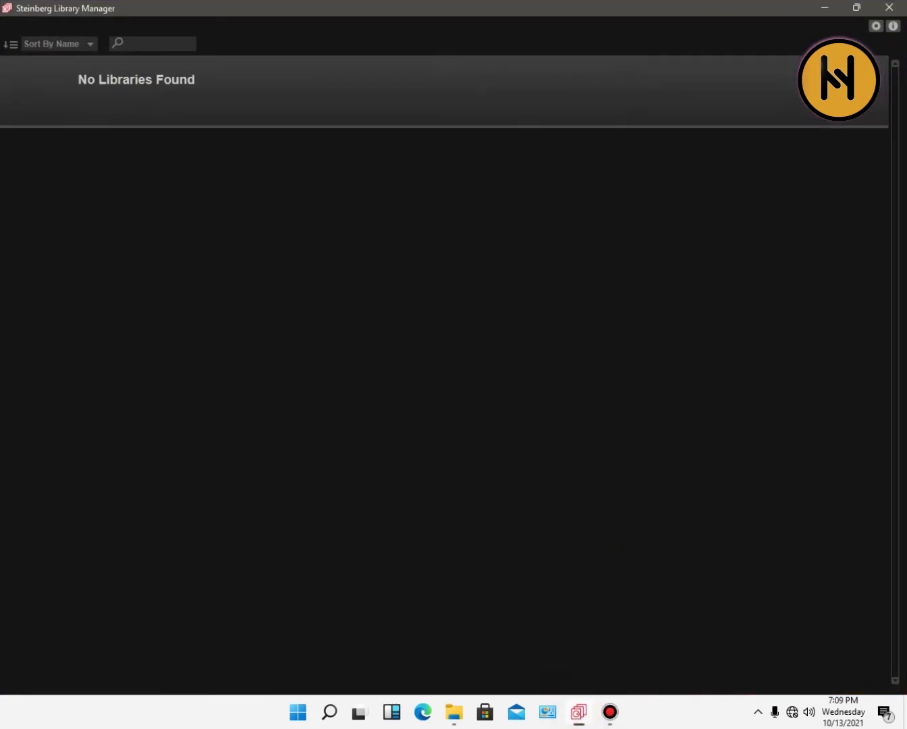
click(890, 8)
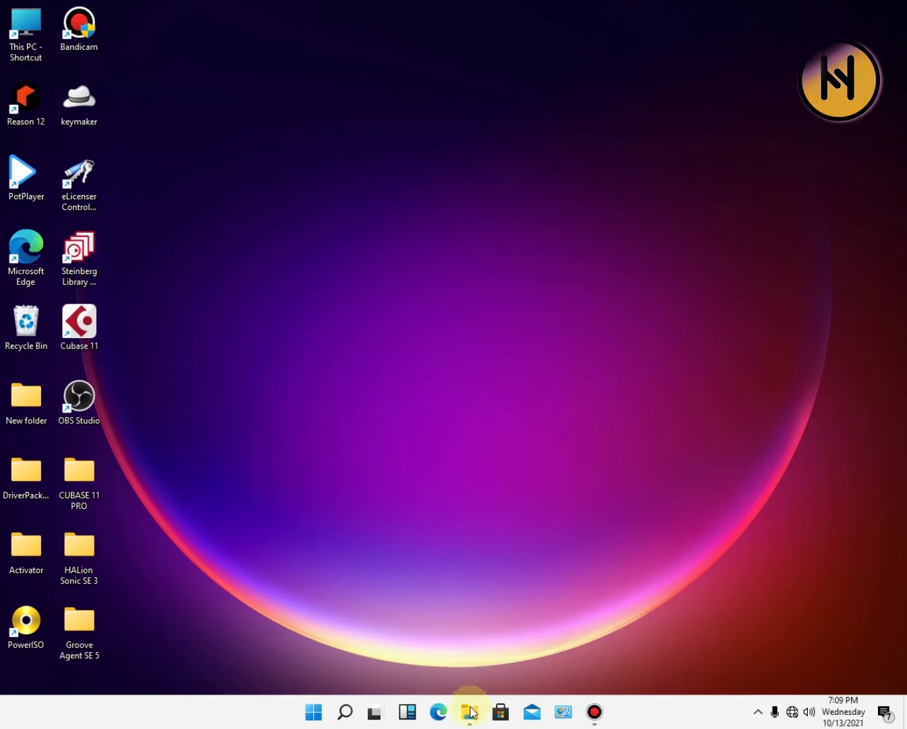
Switch to the open File Explorer window showing the Steinberg Halion 6.4 folder
mouse_move(483, 718)
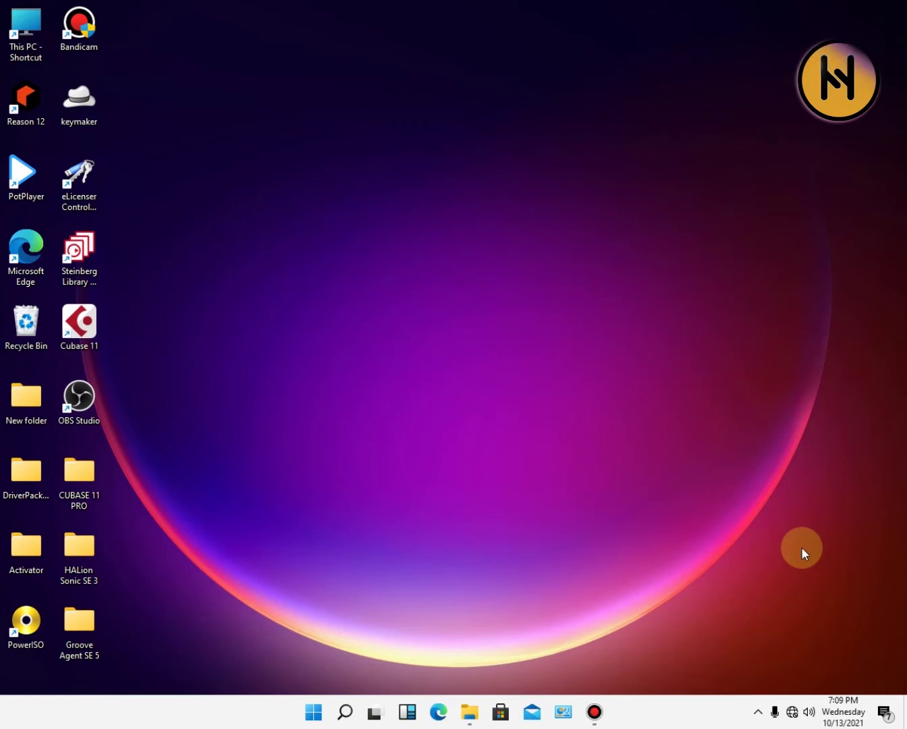
key(super+Tab)
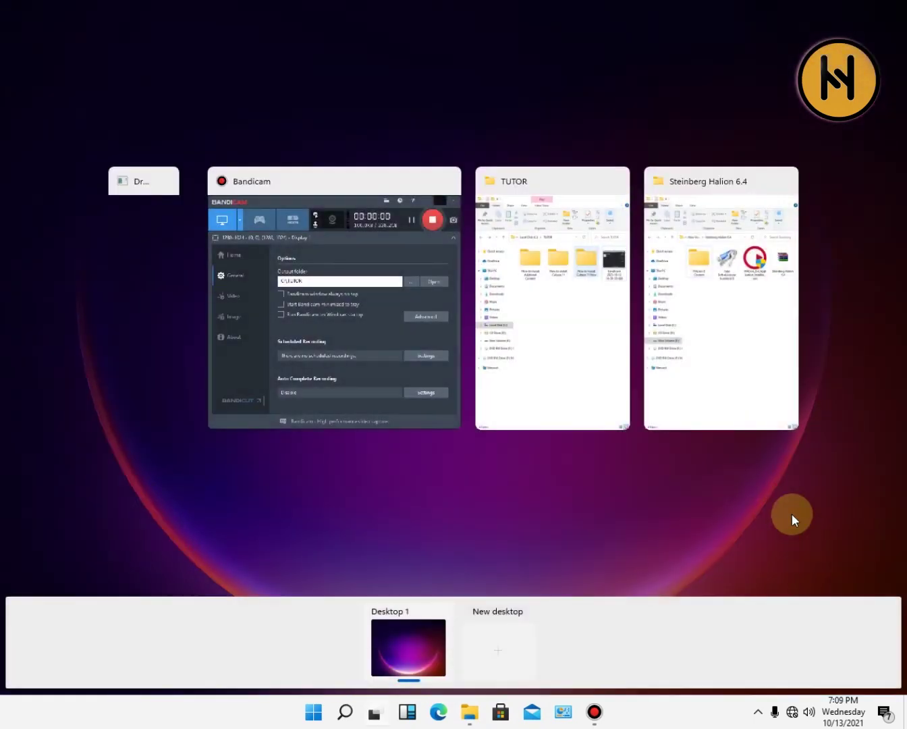
click(696, 256)
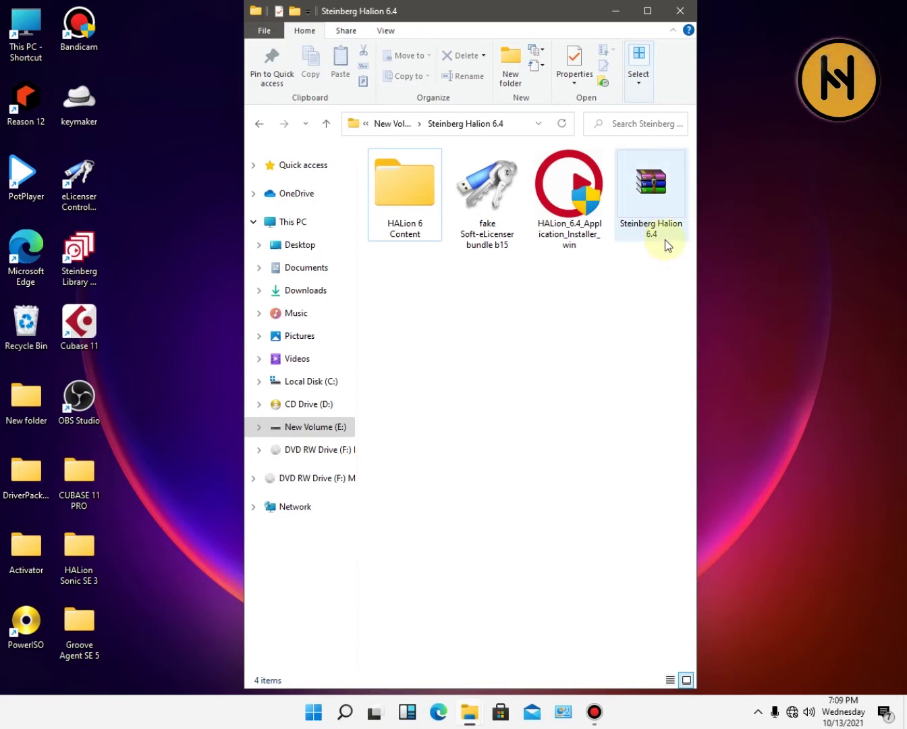
click(655, 189)
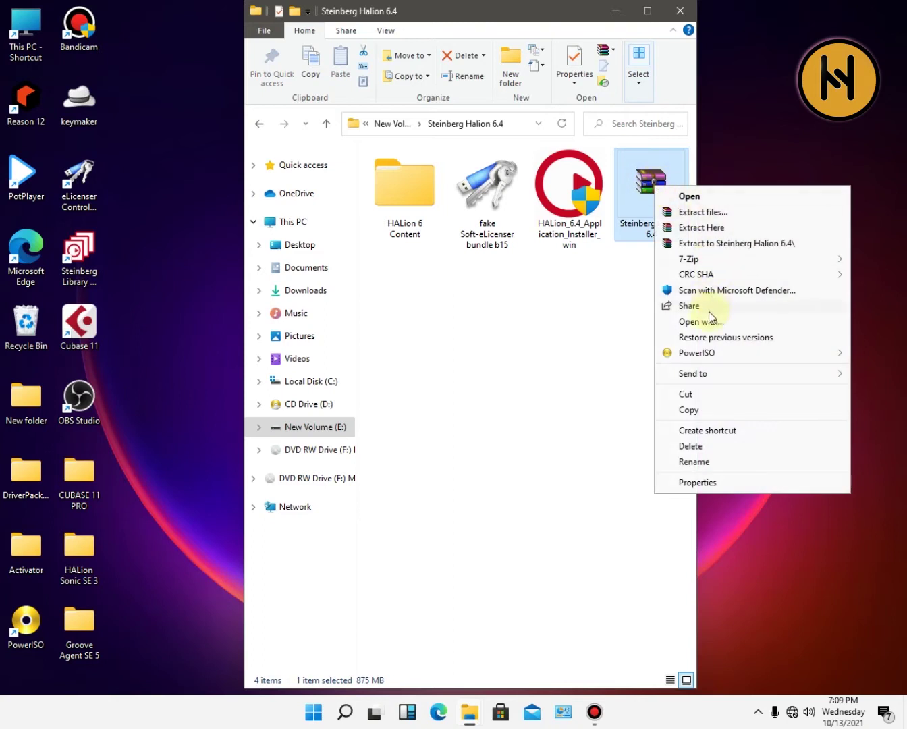
click(709, 230)
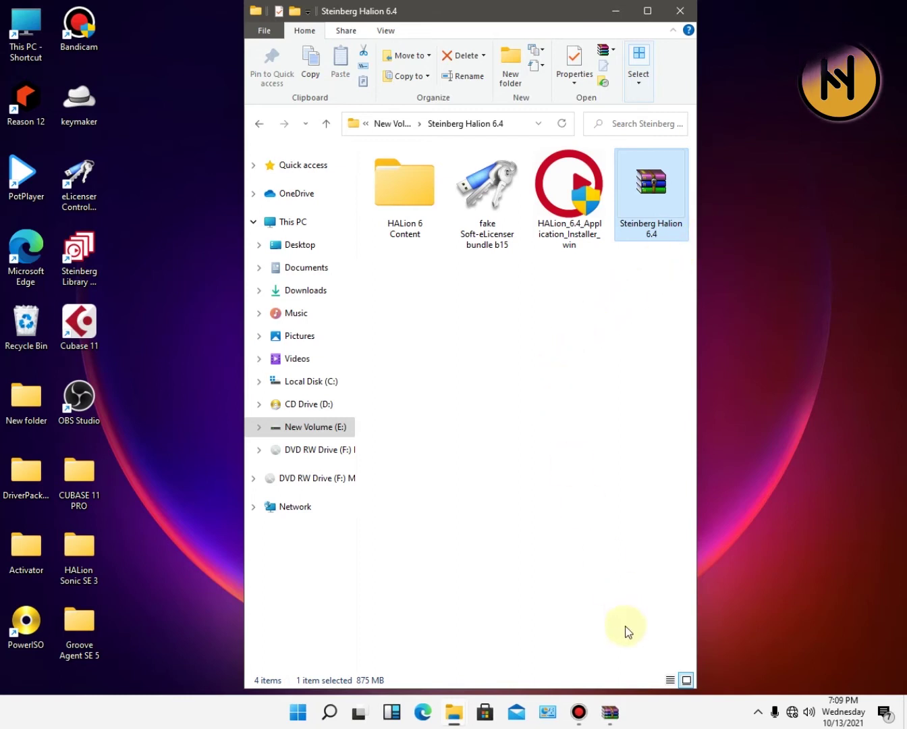
click(611, 711)
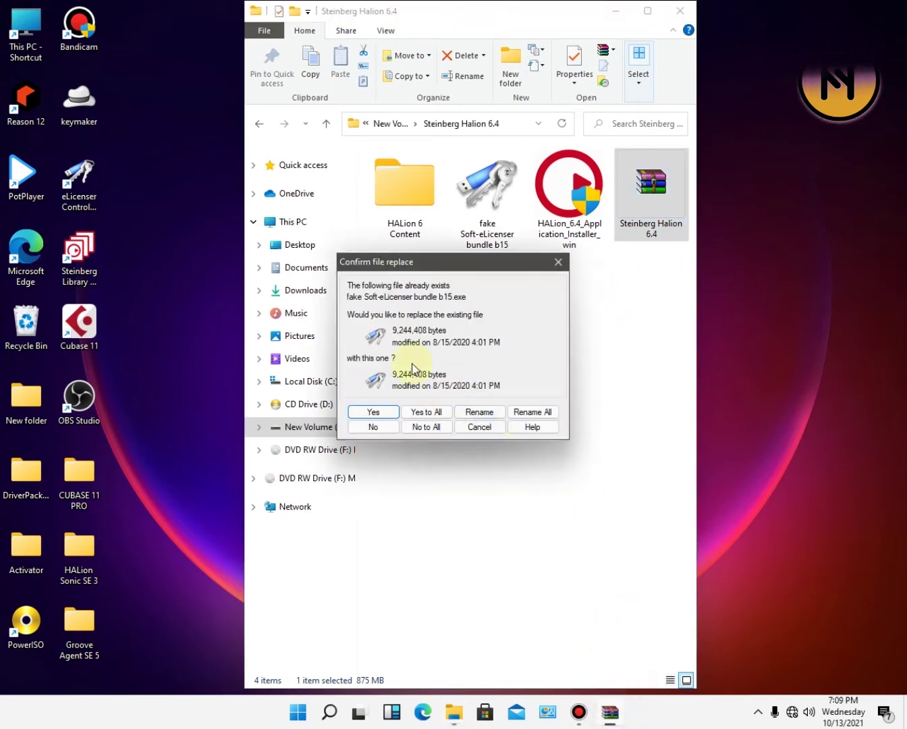
drag(463, 274, 531, 360)
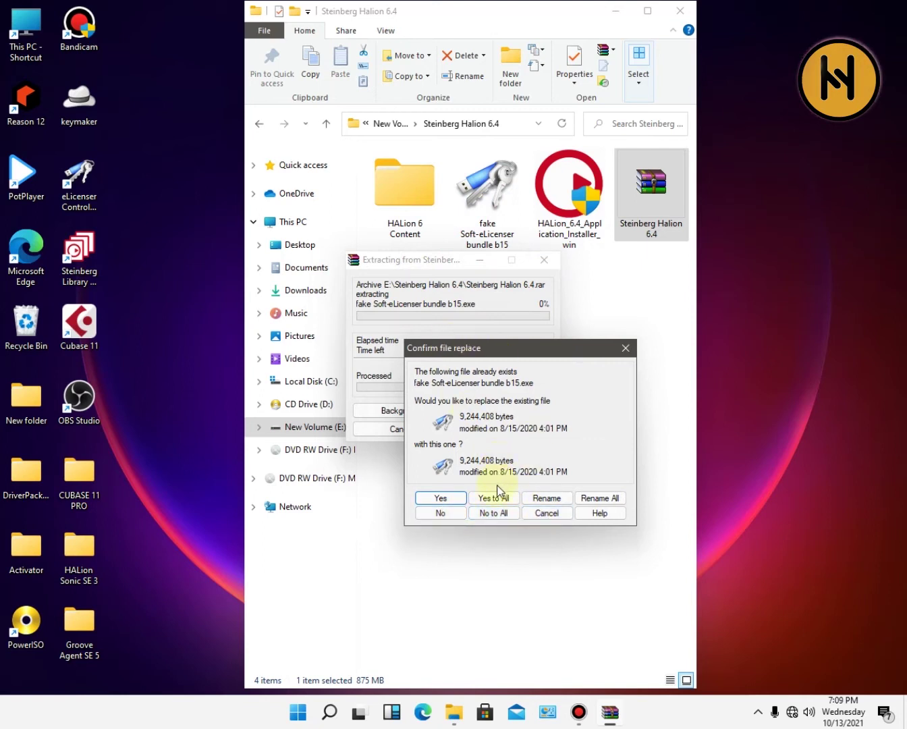
click(551, 516)
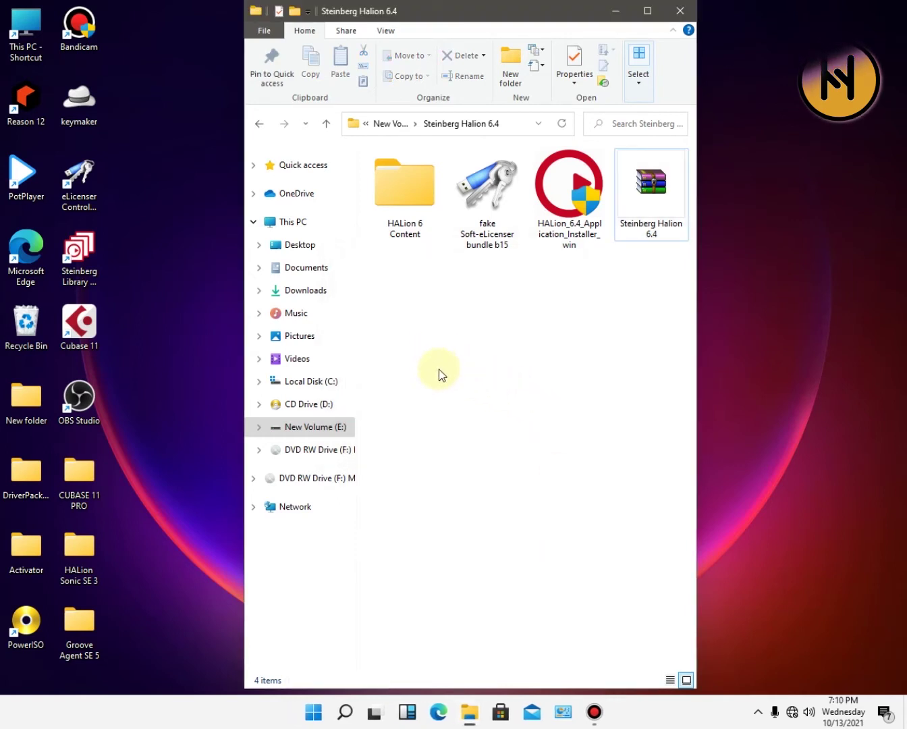
drag(408, 352, 570, 162)
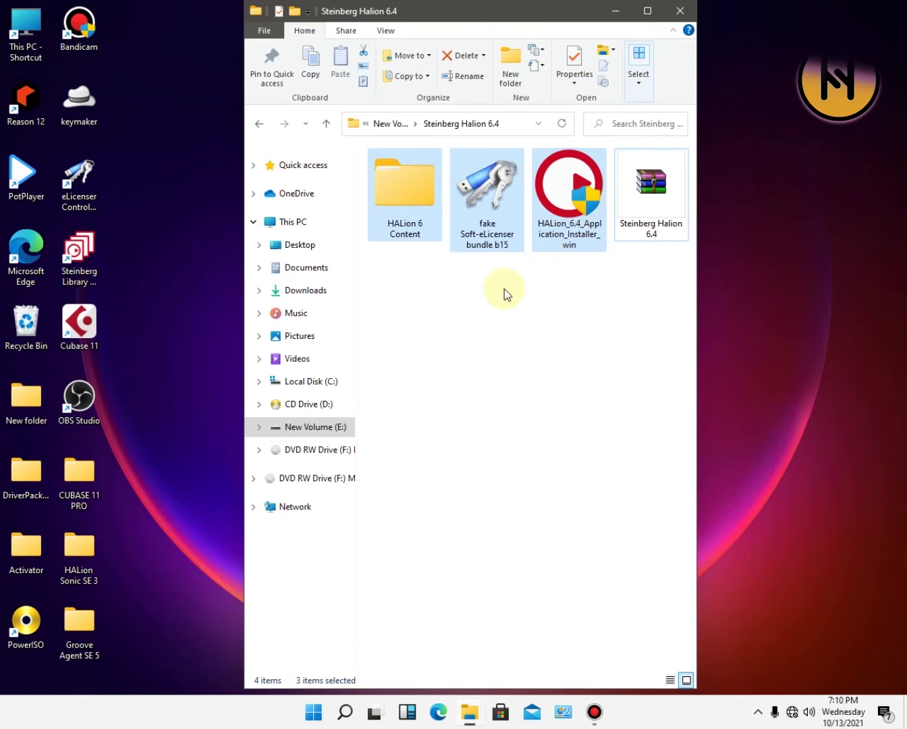
click(454, 311)
click(418, 230)
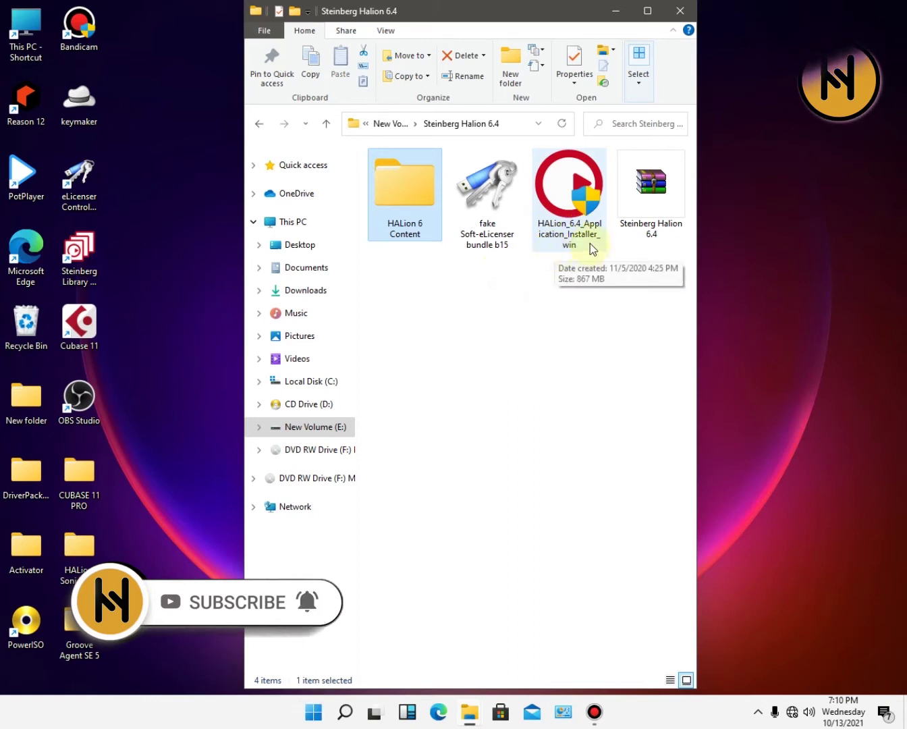
drag(573, 334, 406, 236)
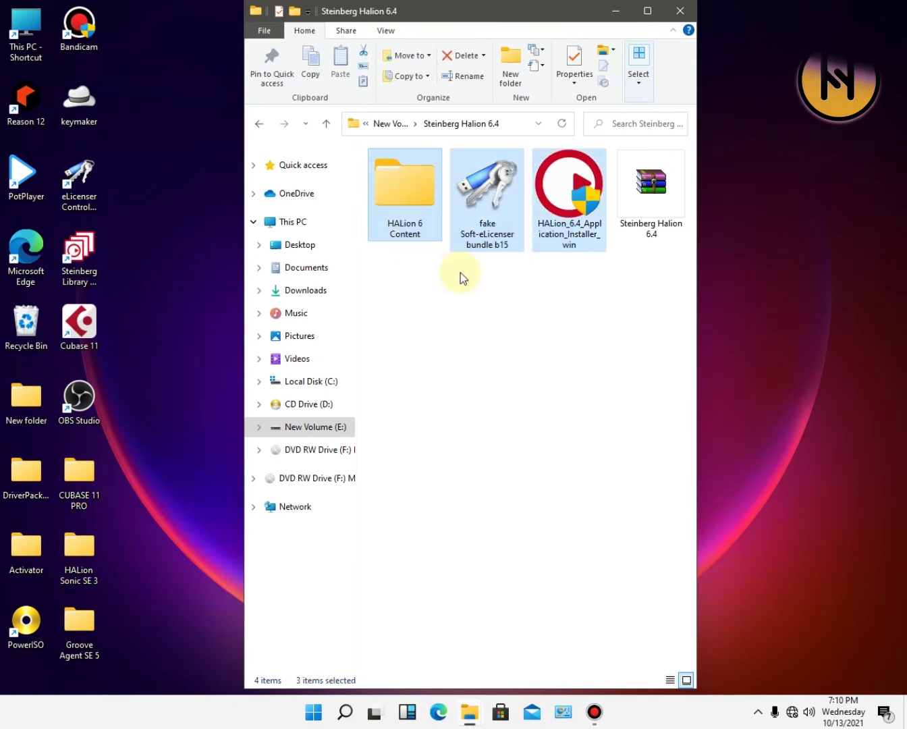
click(466, 307)
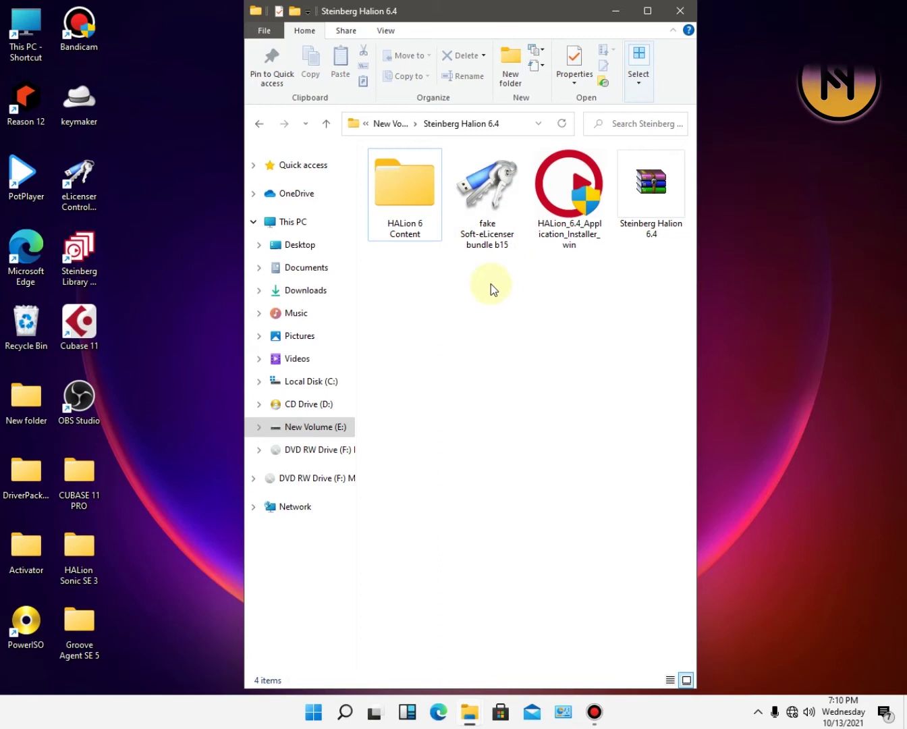
Install fake Soft-eLicenser bundle b15 as administrator, dismissing the eLicenser welcome help and skipping the online maintenance tasks
right_click(489, 200)
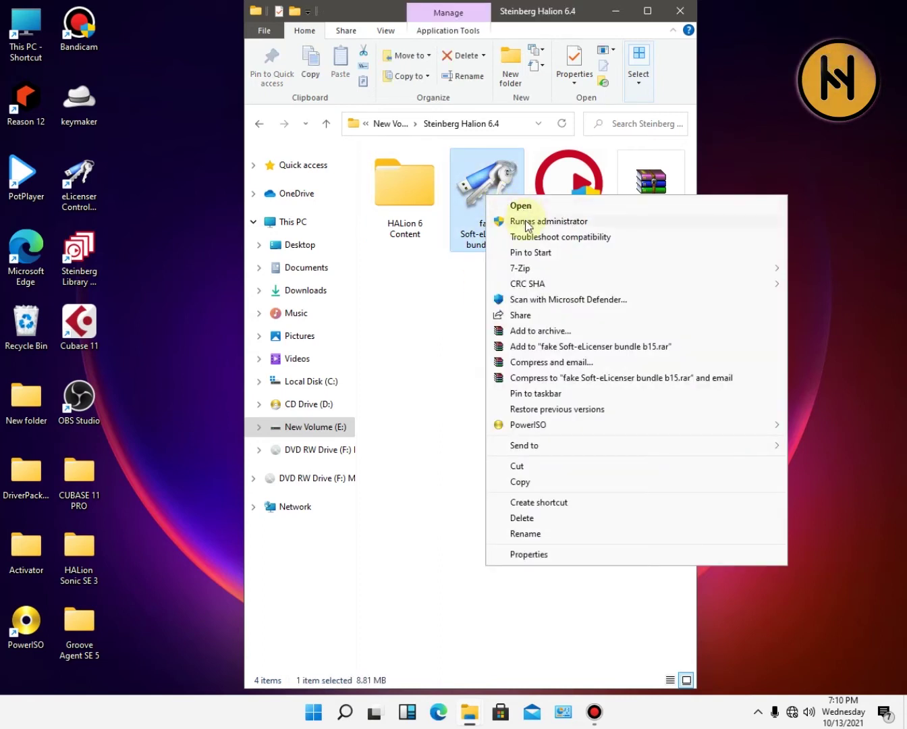
click(526, 222)
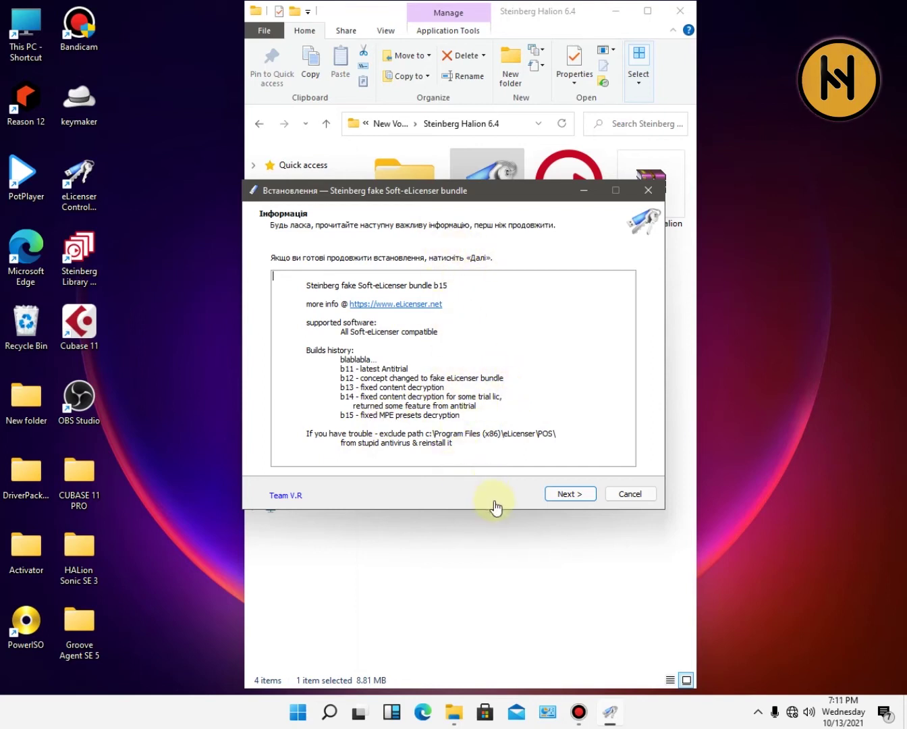
click(563, 501)
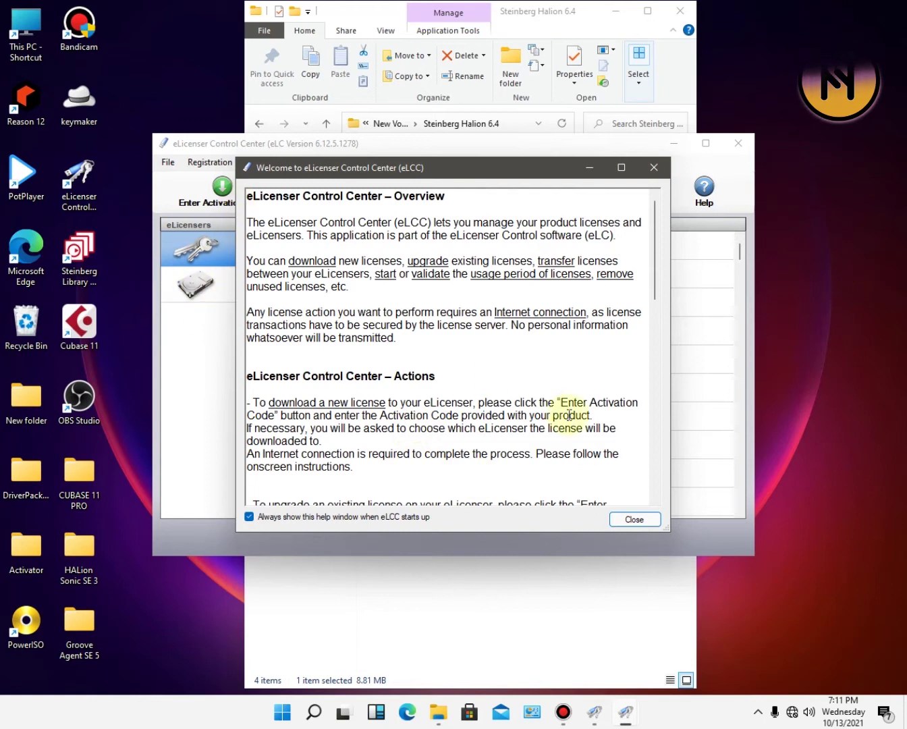
click(630, 520)
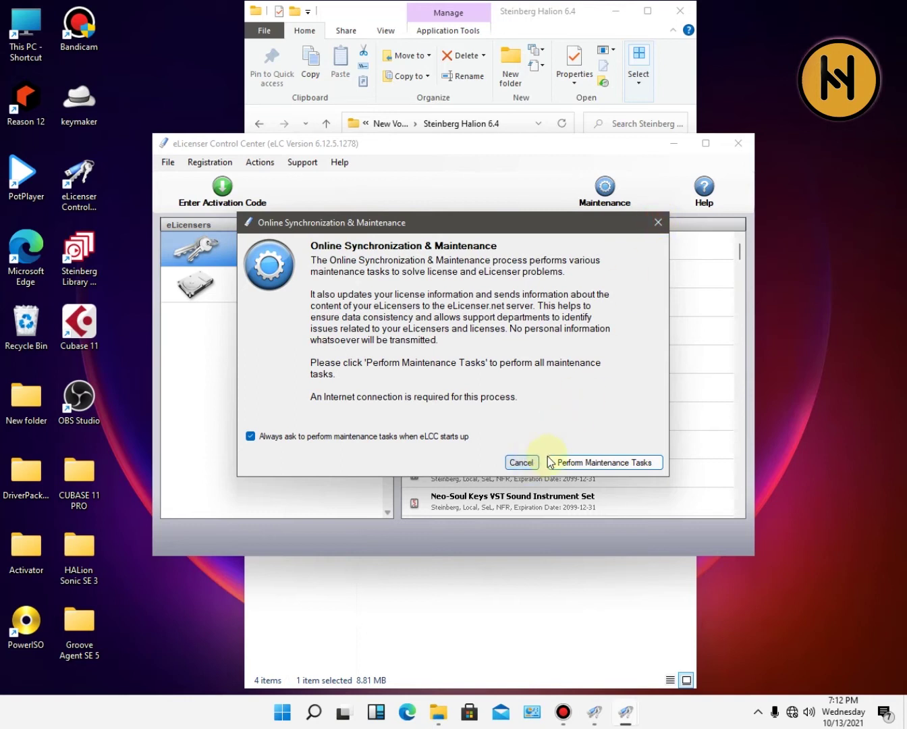
click(658, 222)
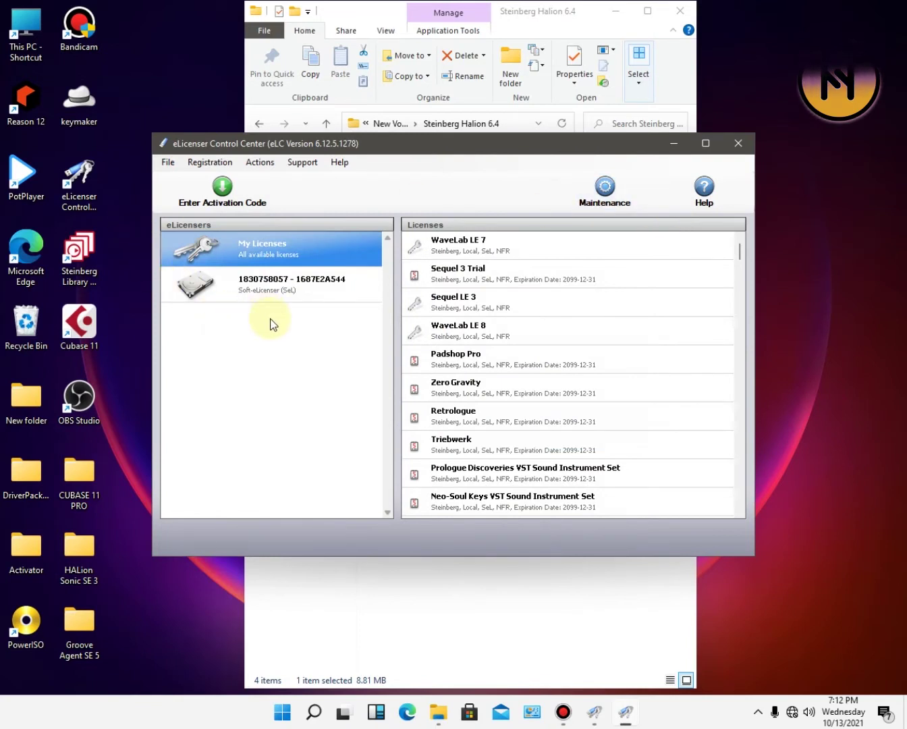
Examine the list of licenses stored on the Soft-eLicenser (SeL) in eLicenser Control Center
click(282, 290)
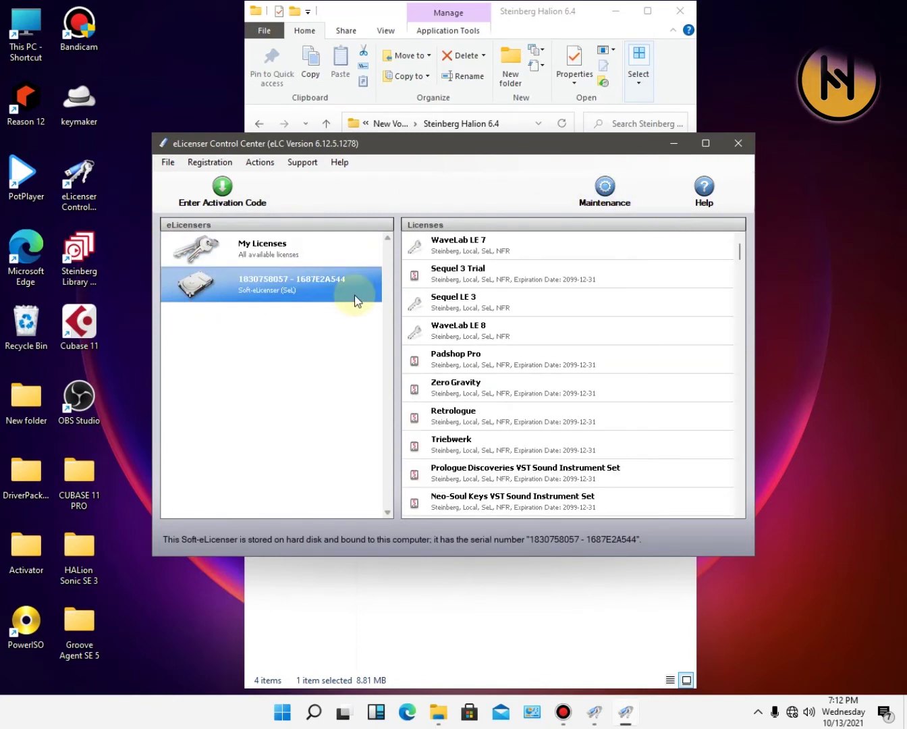
click(741, 256)
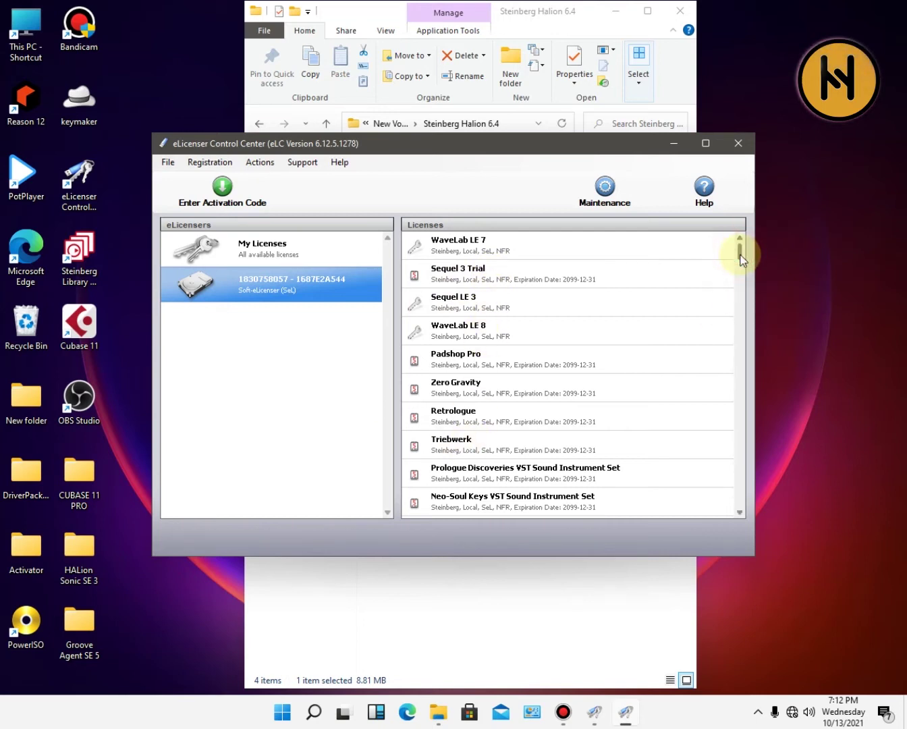
mouse_move(741, 255)
mouse_down()
mouse_move(745, 329)
mouse_move(748, 242)
mouse_up()
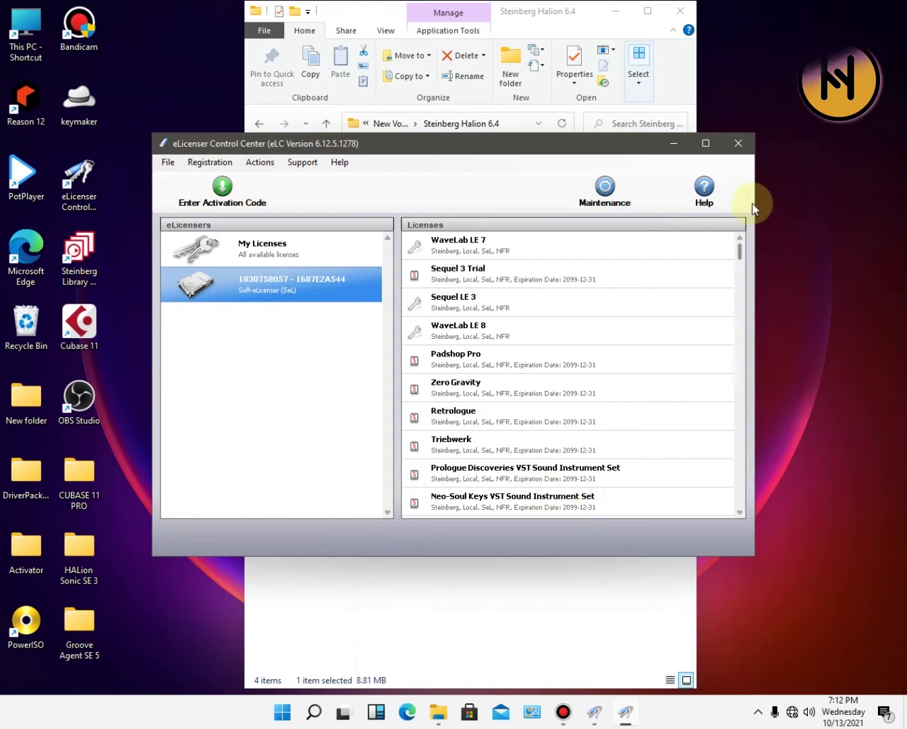
Close eLicenser Control Center and run HALion_6.4_Application_Installer_win from the Steinberg Halion 6.4 folder as administrator
click(739, 144)
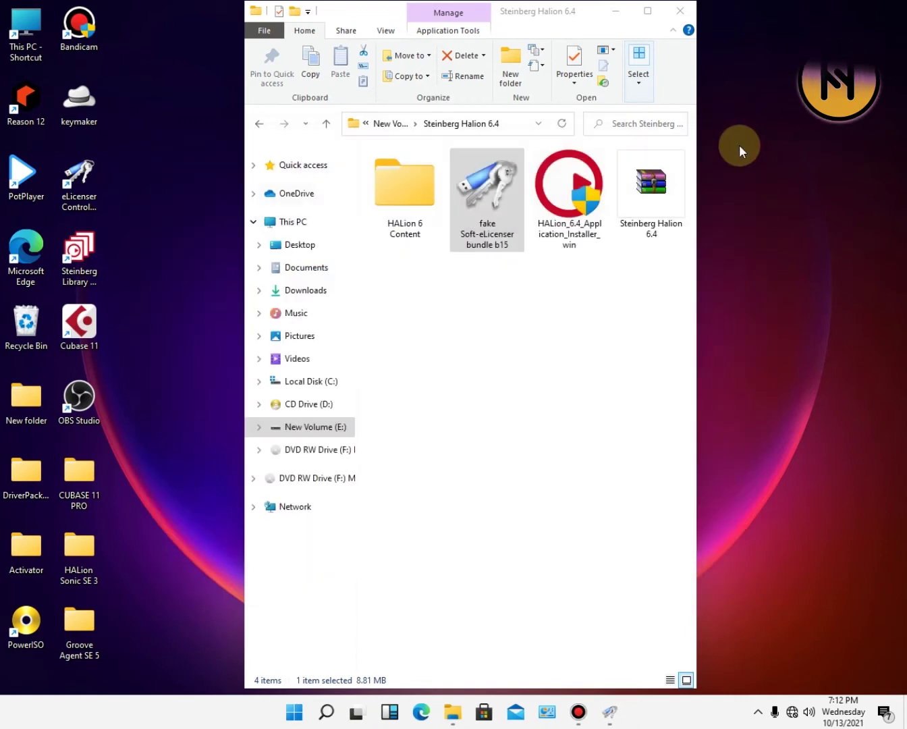
click(505, 356)
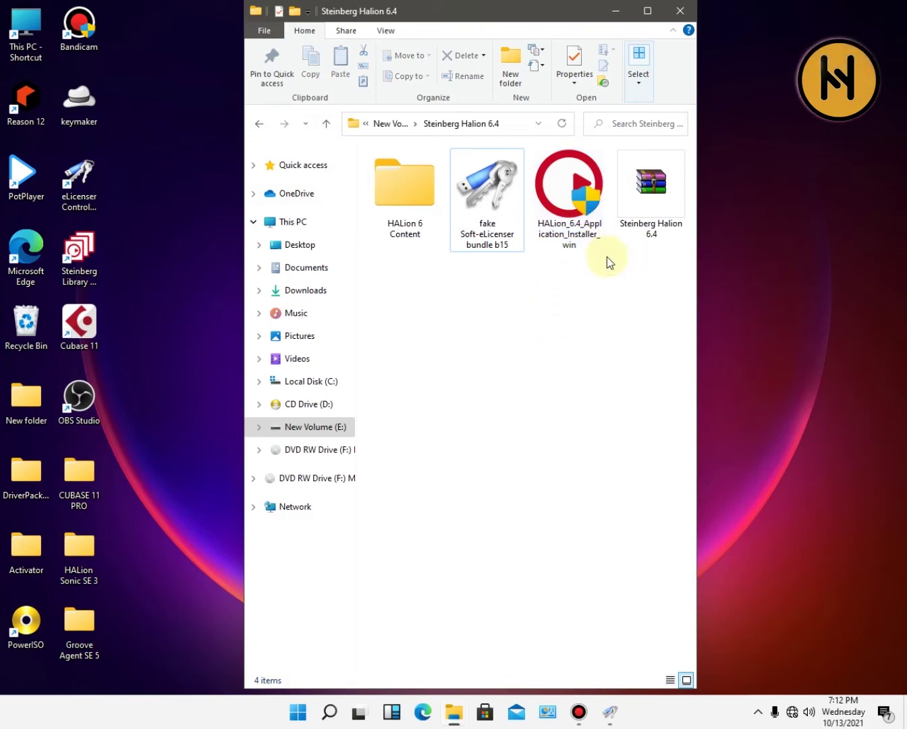
right_click(564, 218)
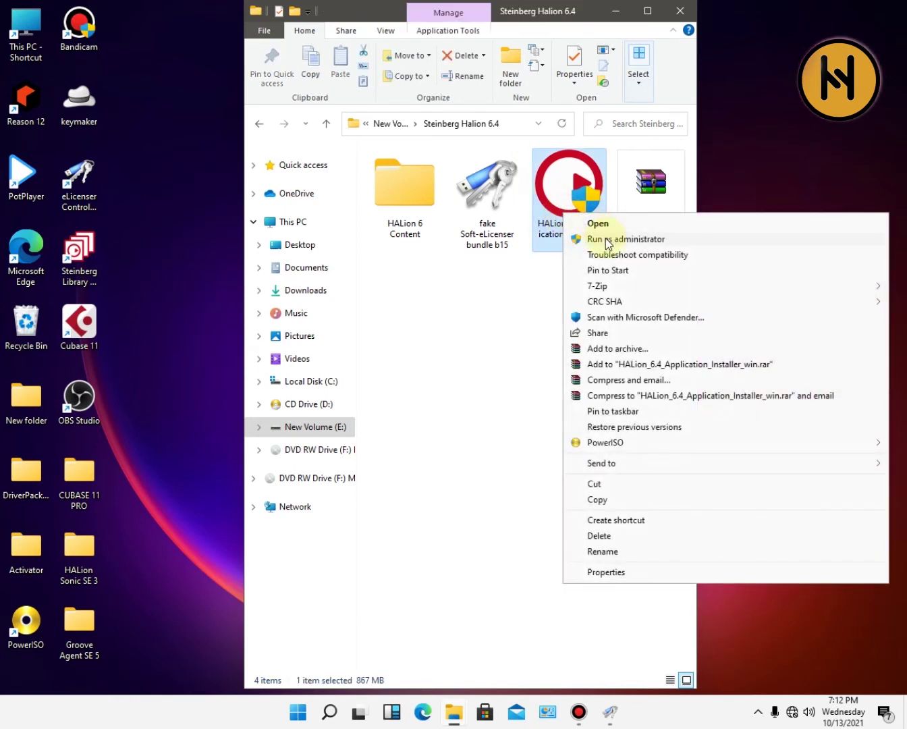
click(606, 239)
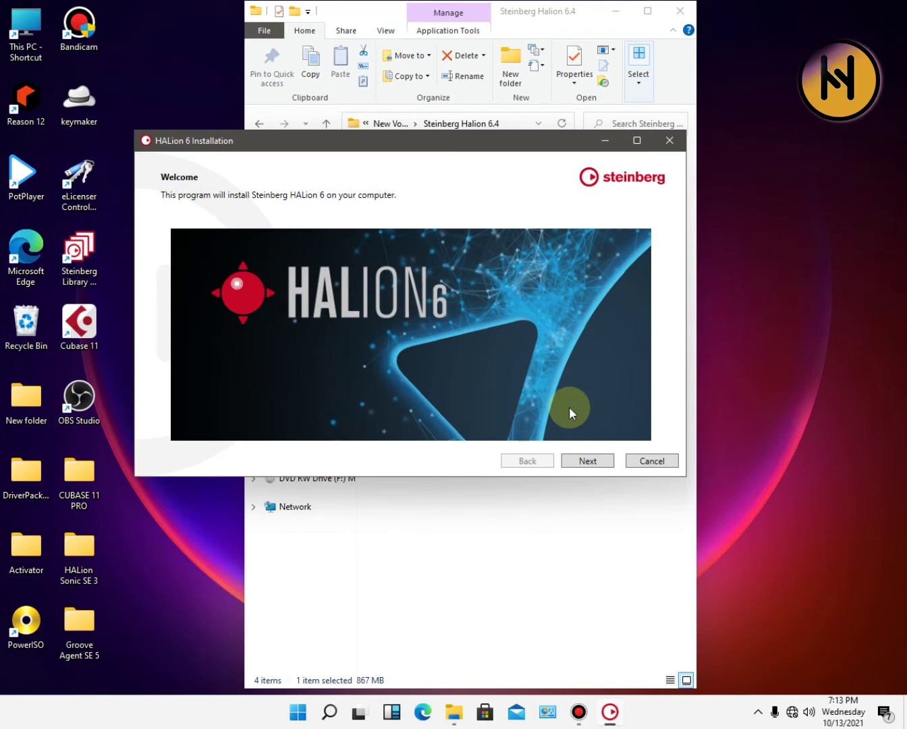
Accept the license agreement and complete the installation of HALion 6, HALion Sonic 3 and HALion Resources with the default paths
click(585, 462)
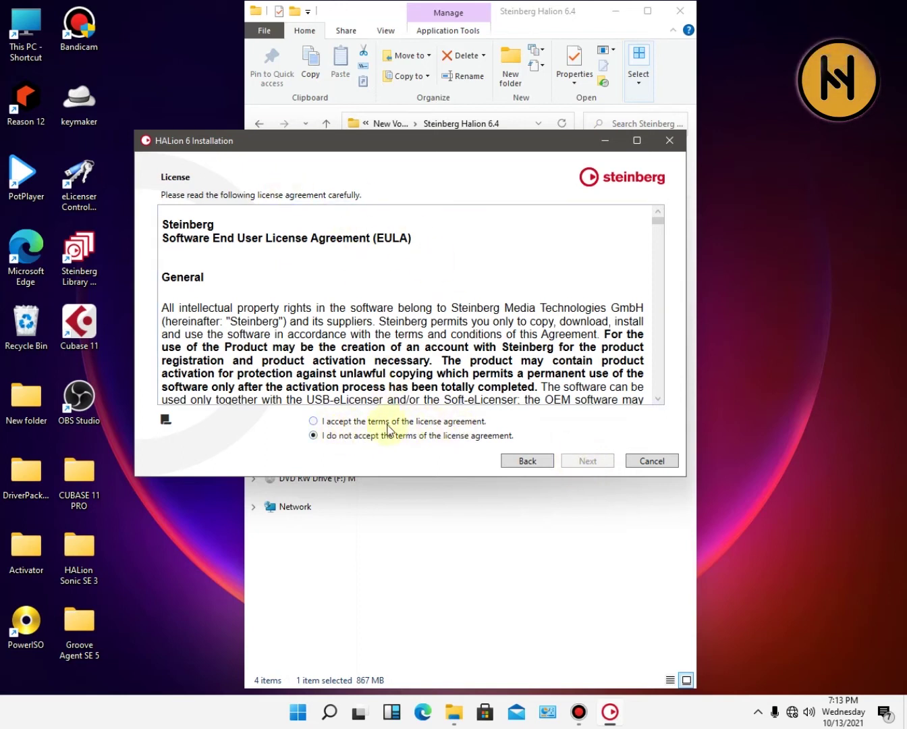
click(313, 419)
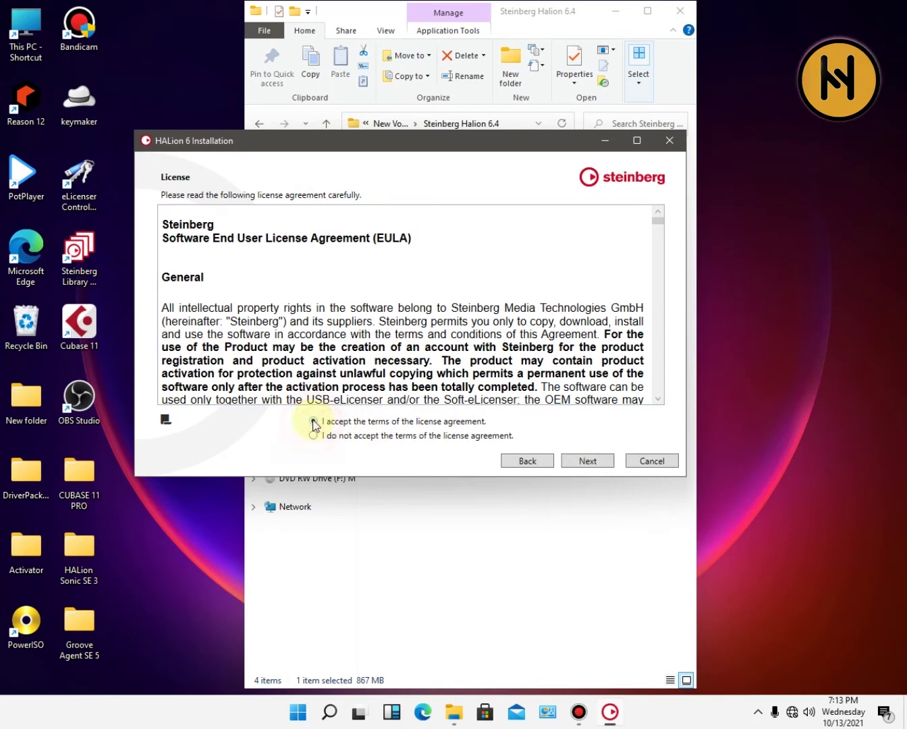
click(588, 460)
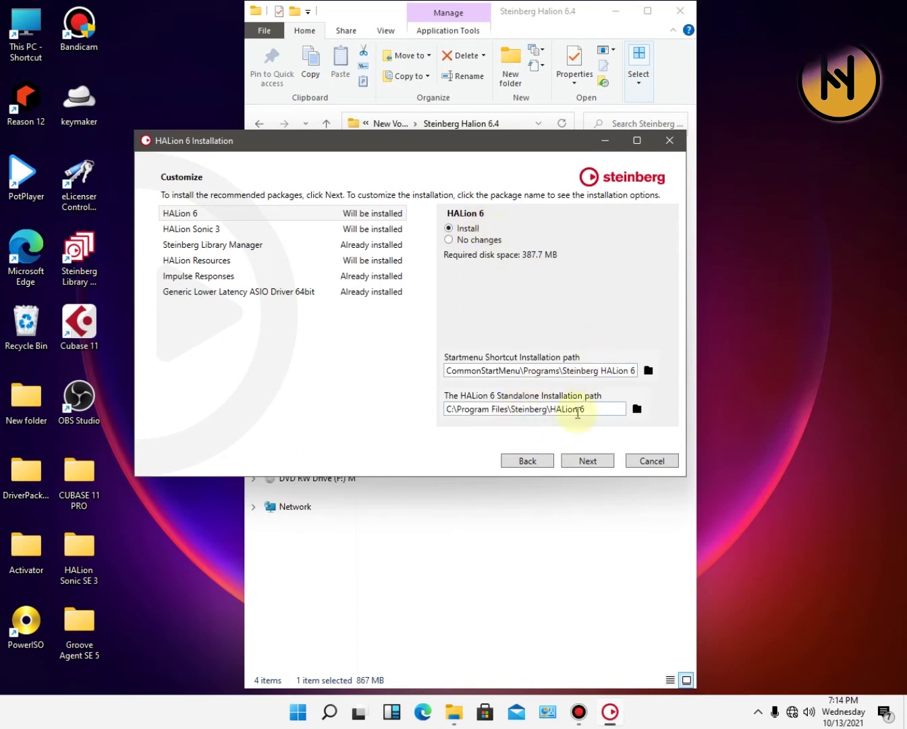
click(587, 463)
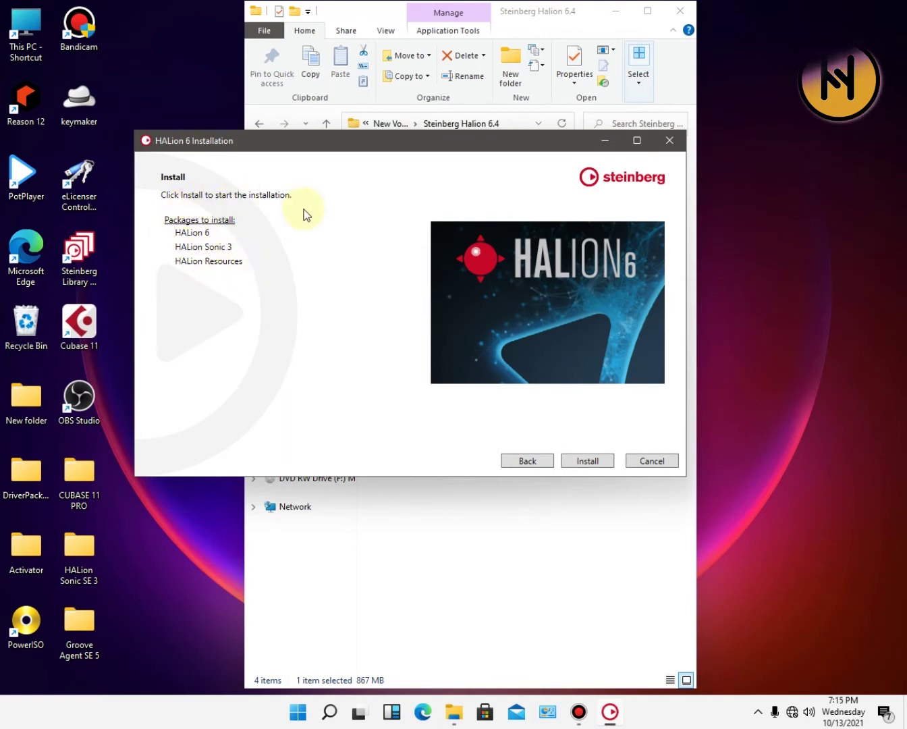
click(592, 461)
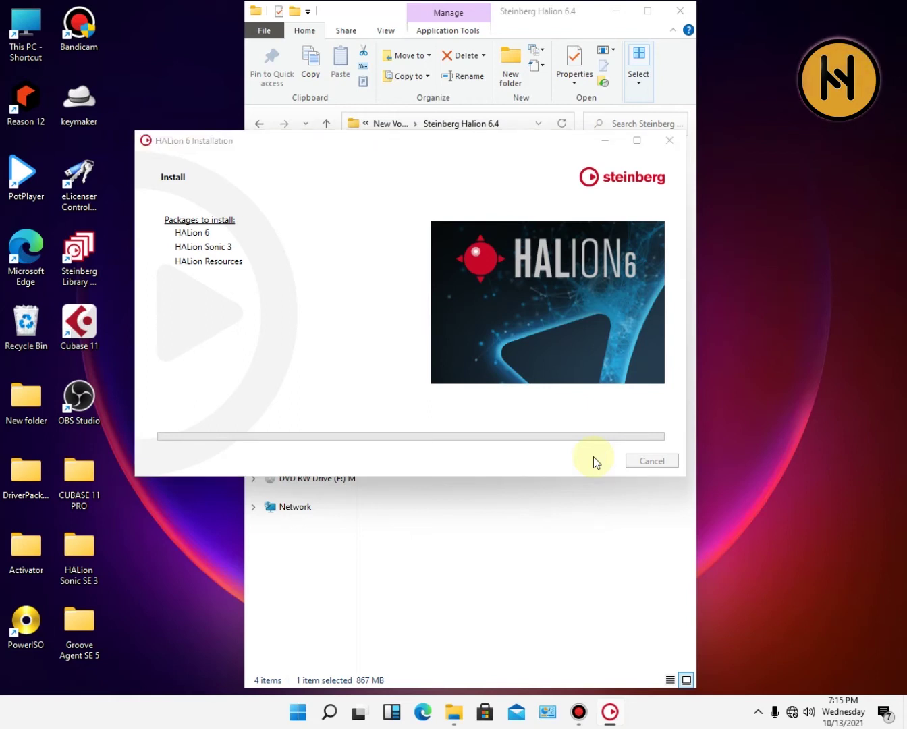
click(617, 10)
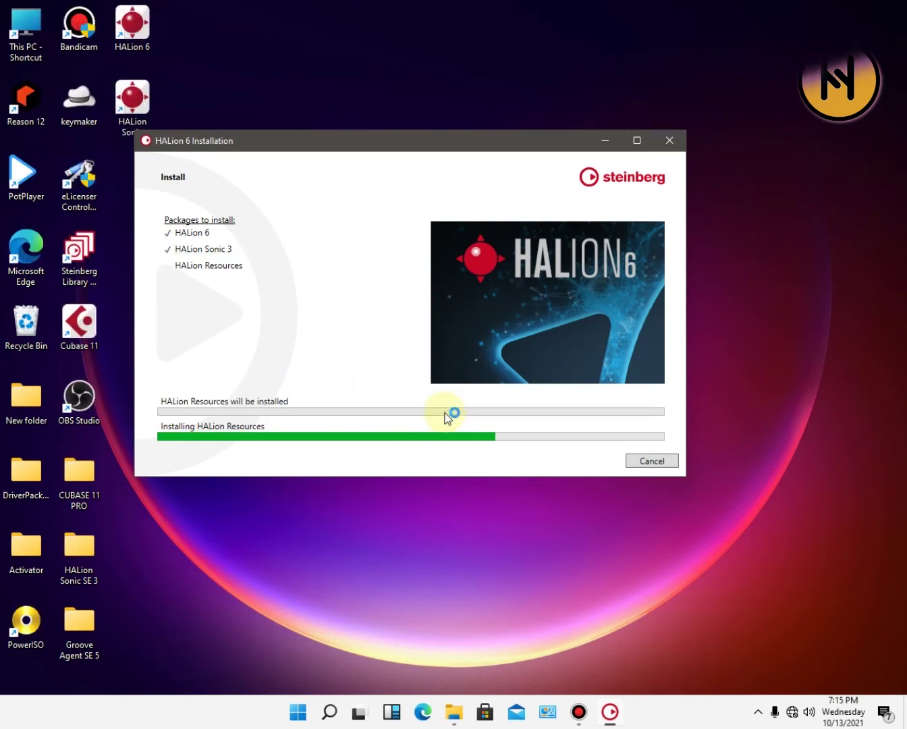
drag(449, 142, 481, 144)
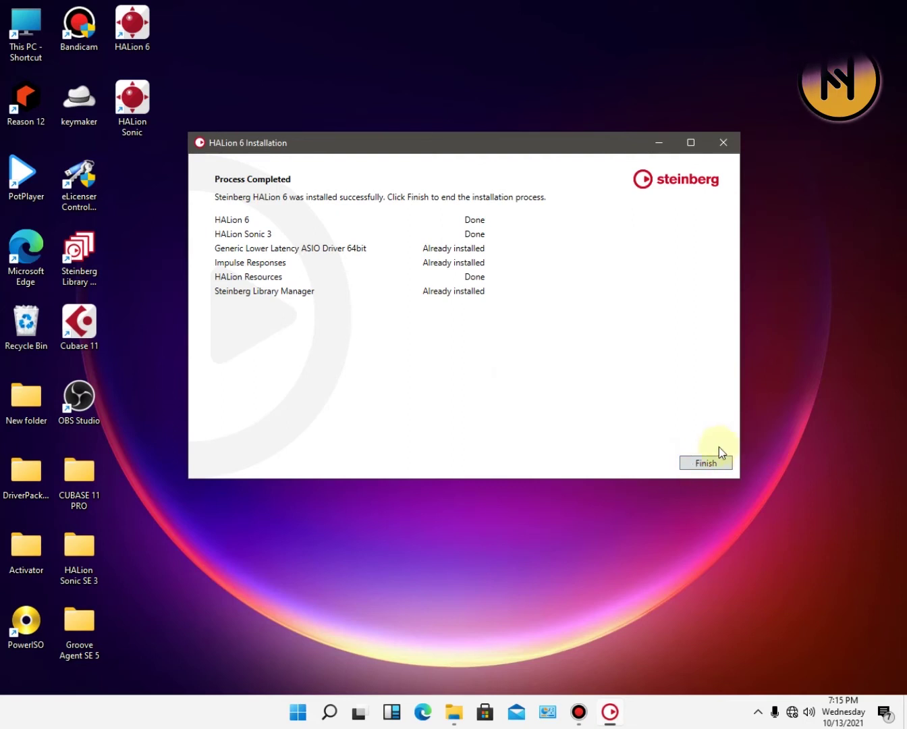
click(702, 464)
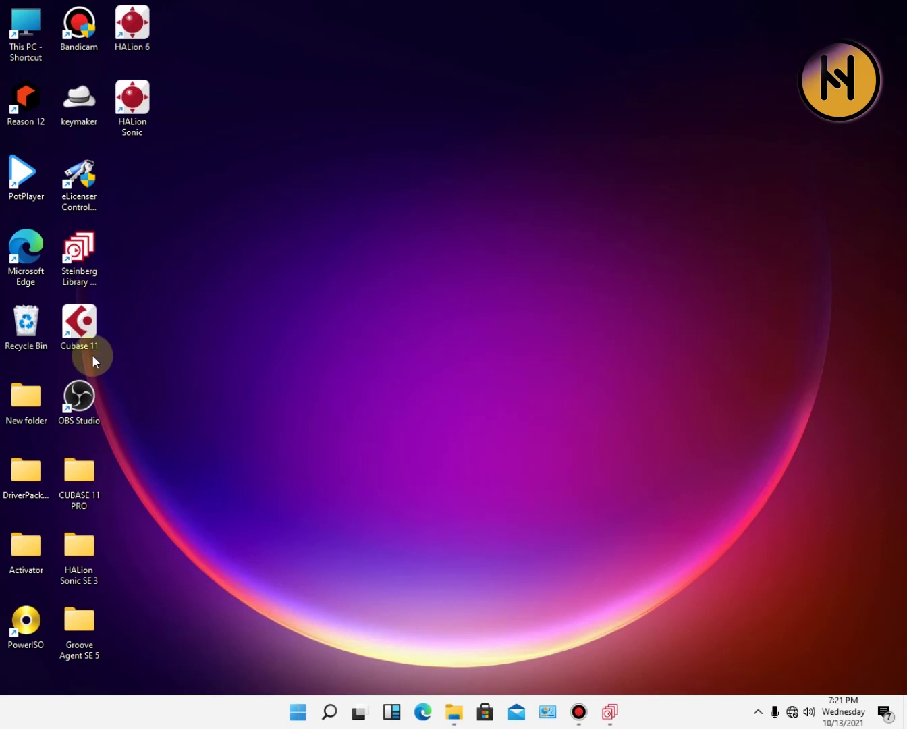
Launch Cubase 11 as administrator and create an empty project, choosing its folder when prompted
right_click(79, 318)
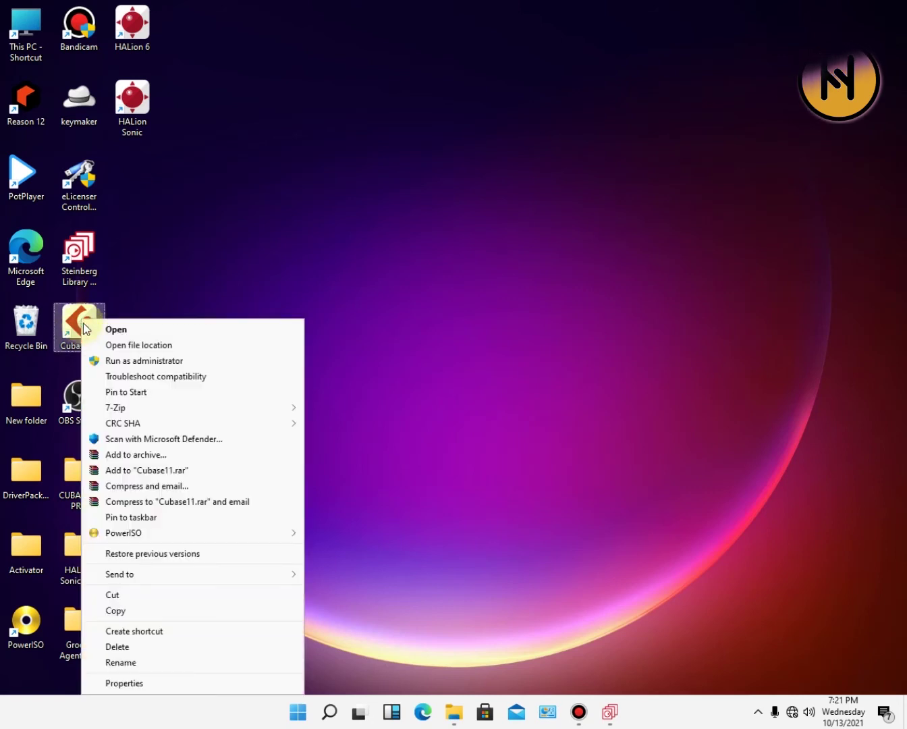
click(166, 362)
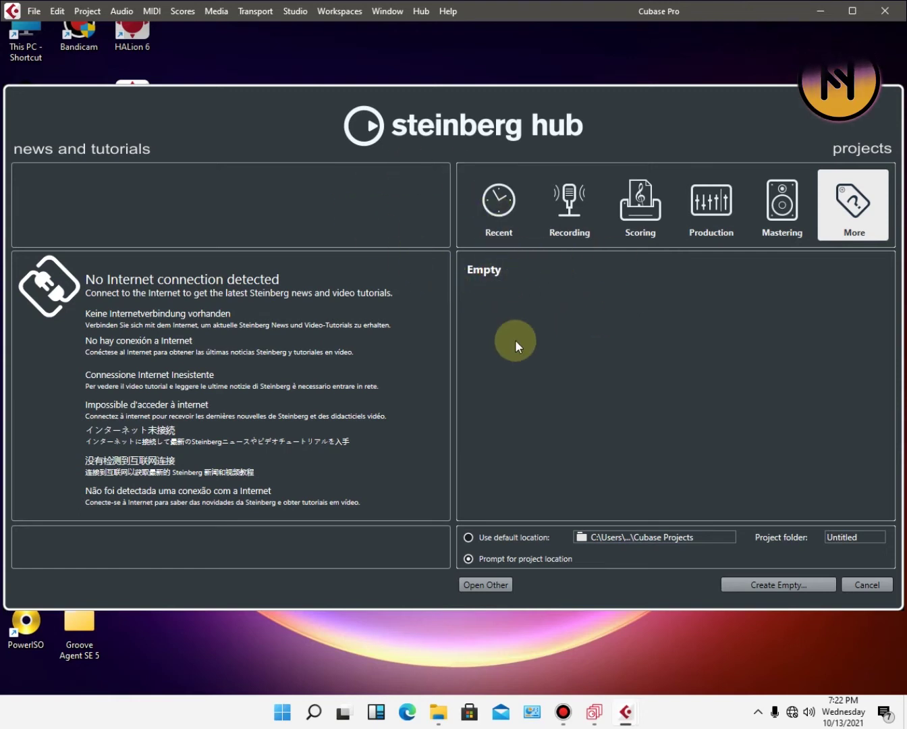
click(777, 584)
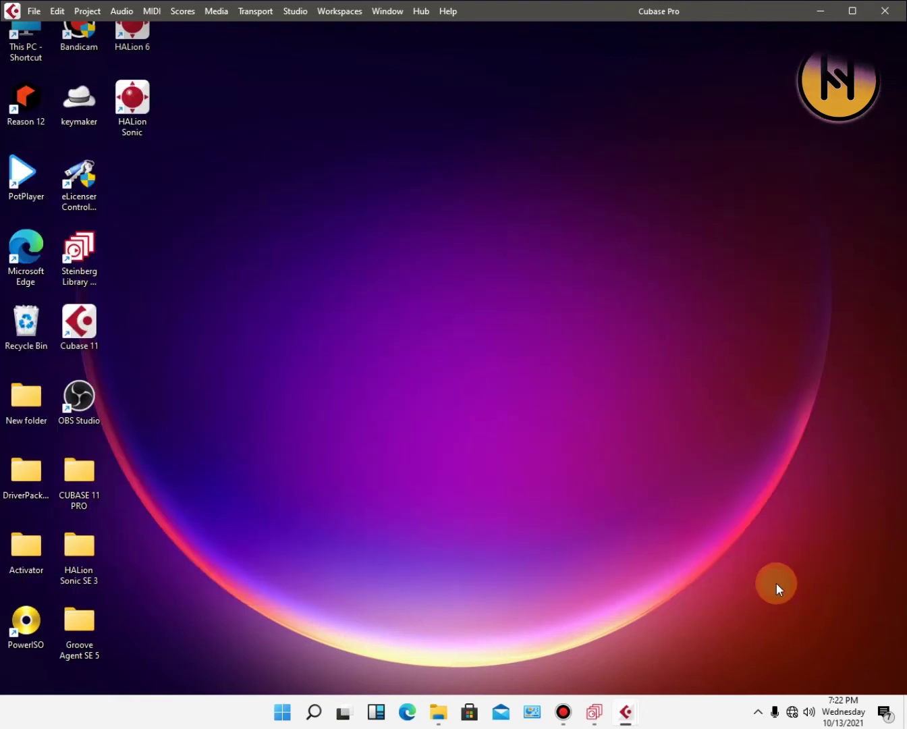
click(341, 341)
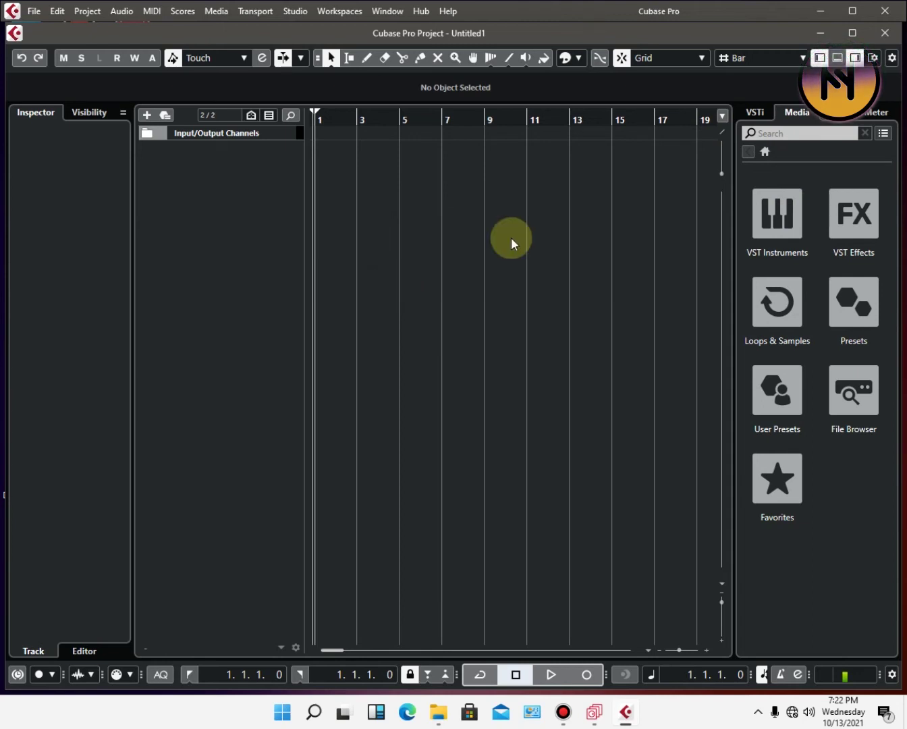
Look through the VST Instruments in the media rack for the HALion 6 and HALion Sonic entries
click(779, 230)
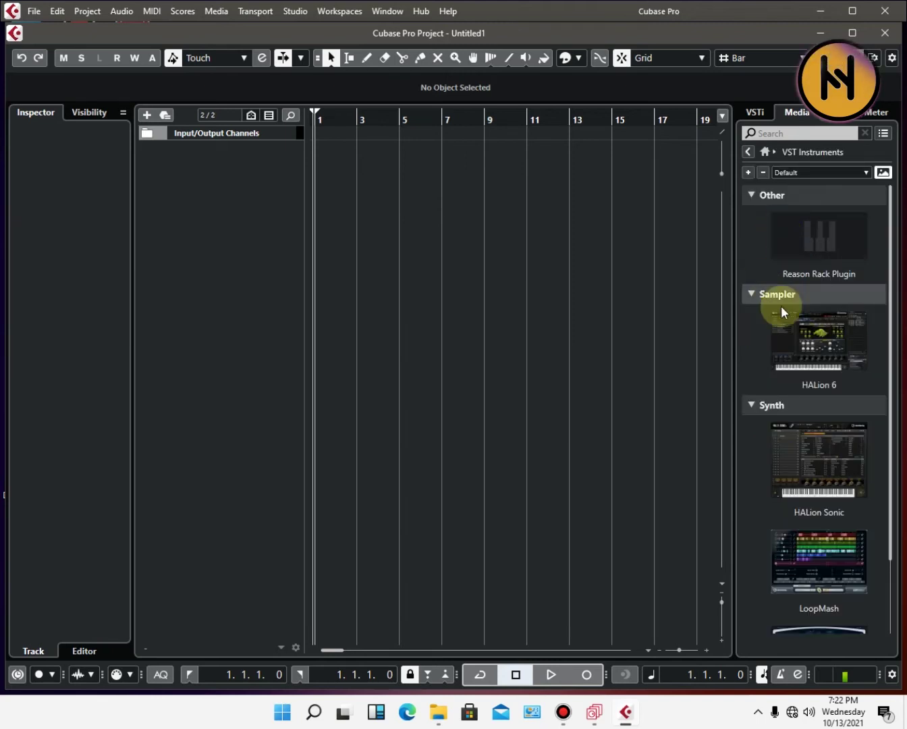
click(896, 290)
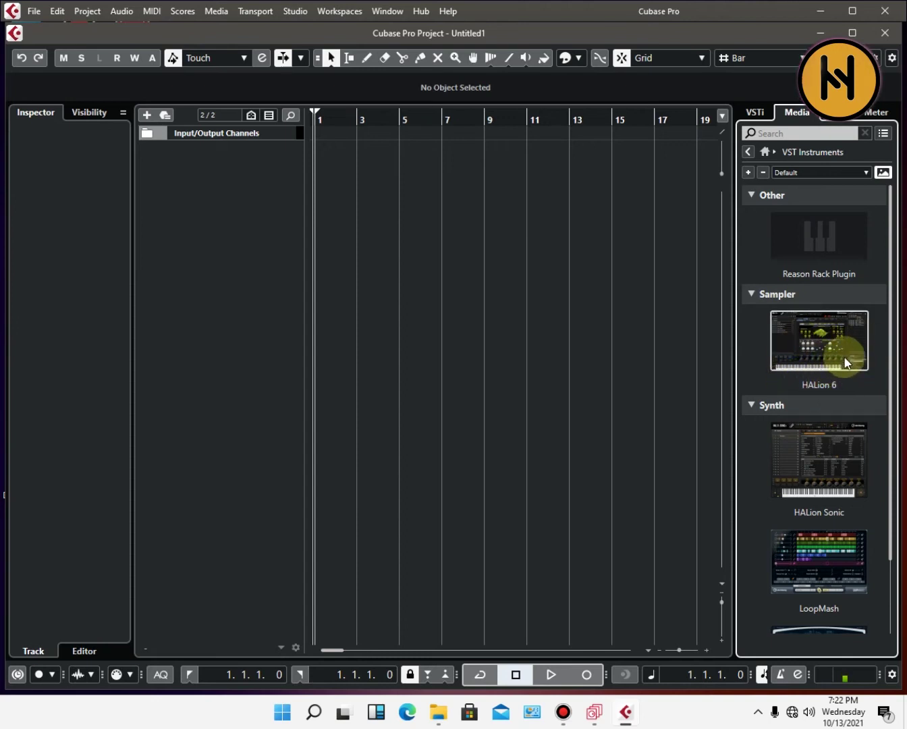
drag(890, 461, 895, 370)
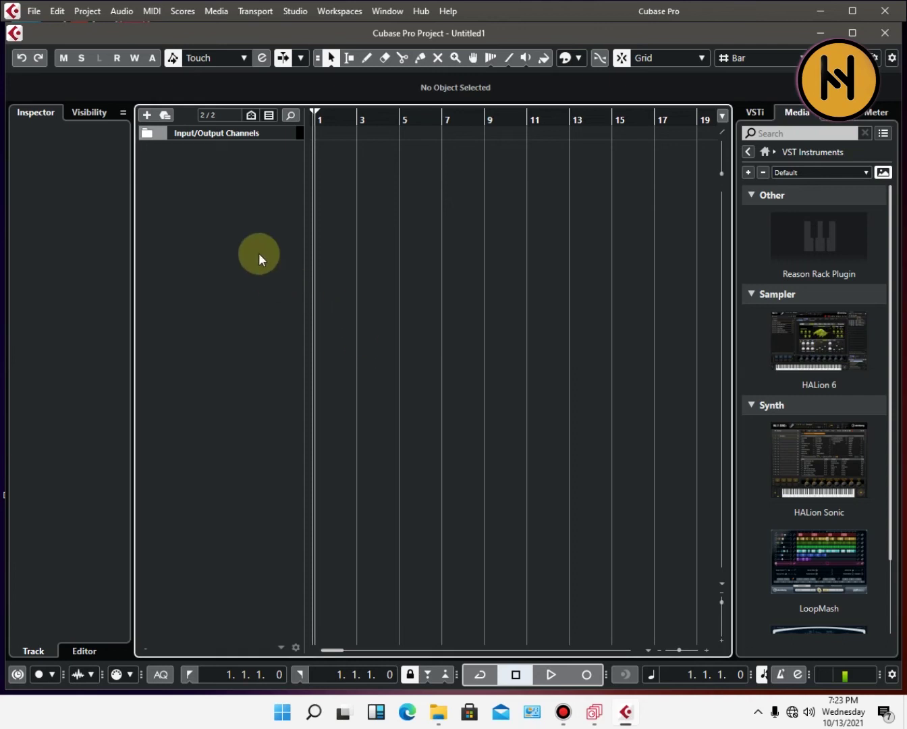
Add one instrument track using HALion 6 as the instrument and Stereo Out as the audio output
right_click(217, 172)
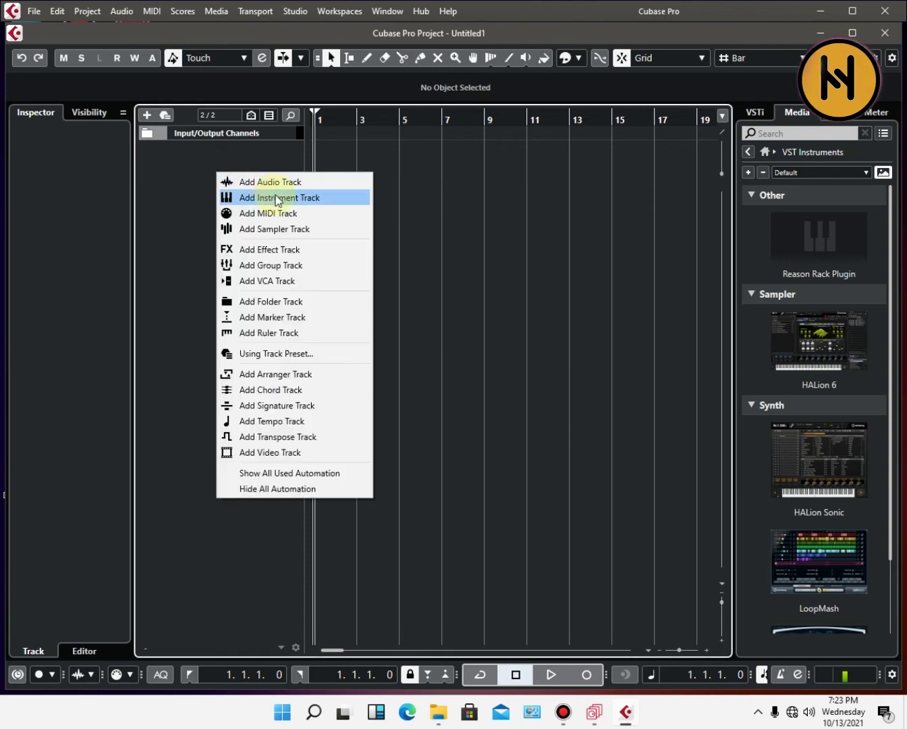
click(276, 198)
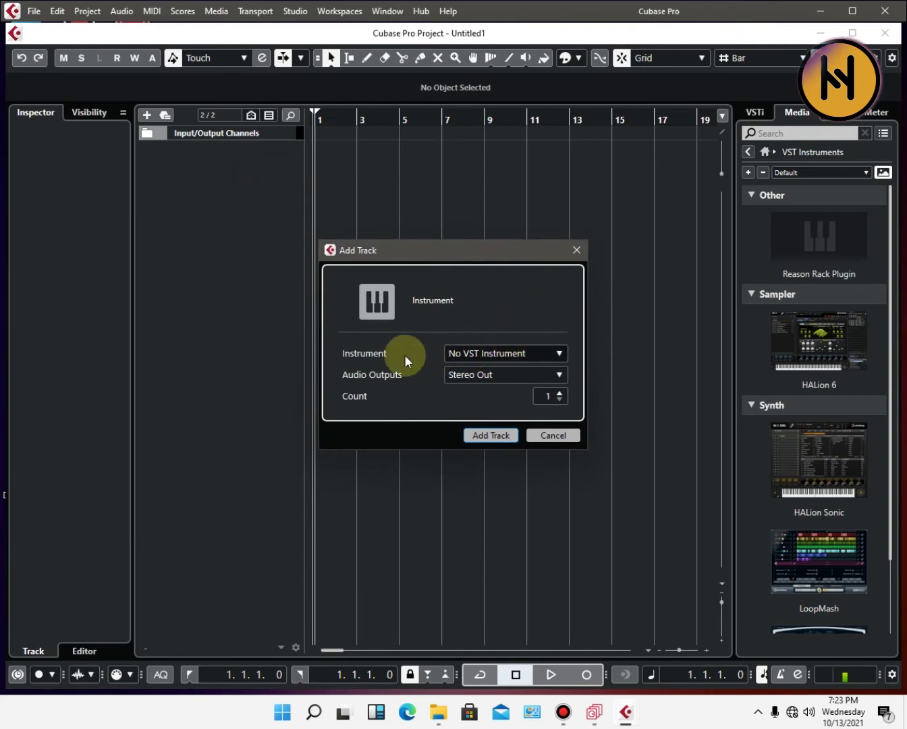
click(558, 355)
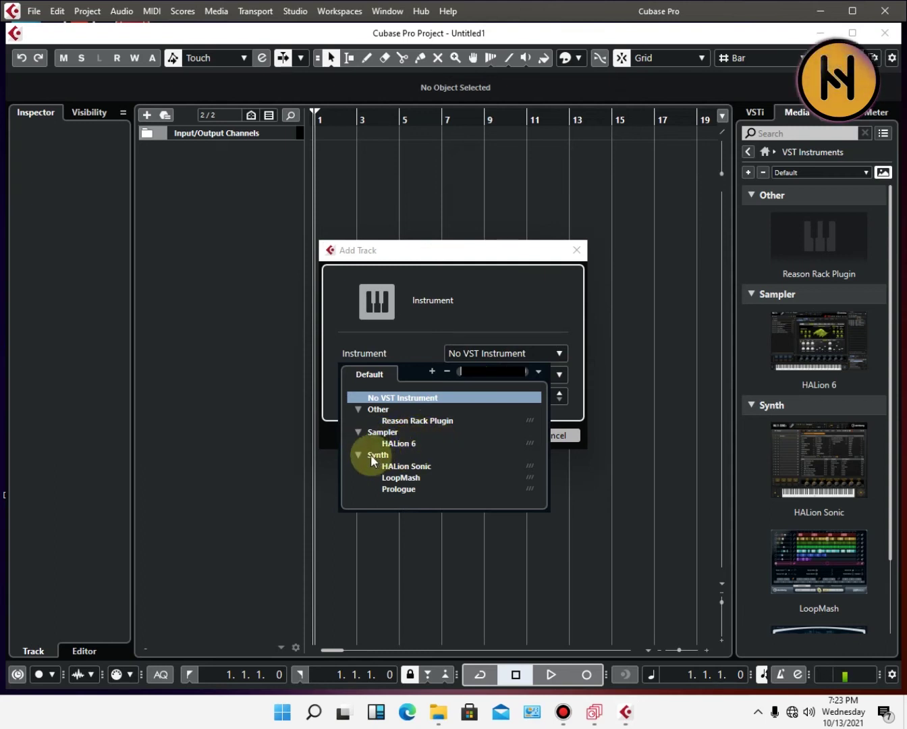
click(404, 446)
click(492, 438)
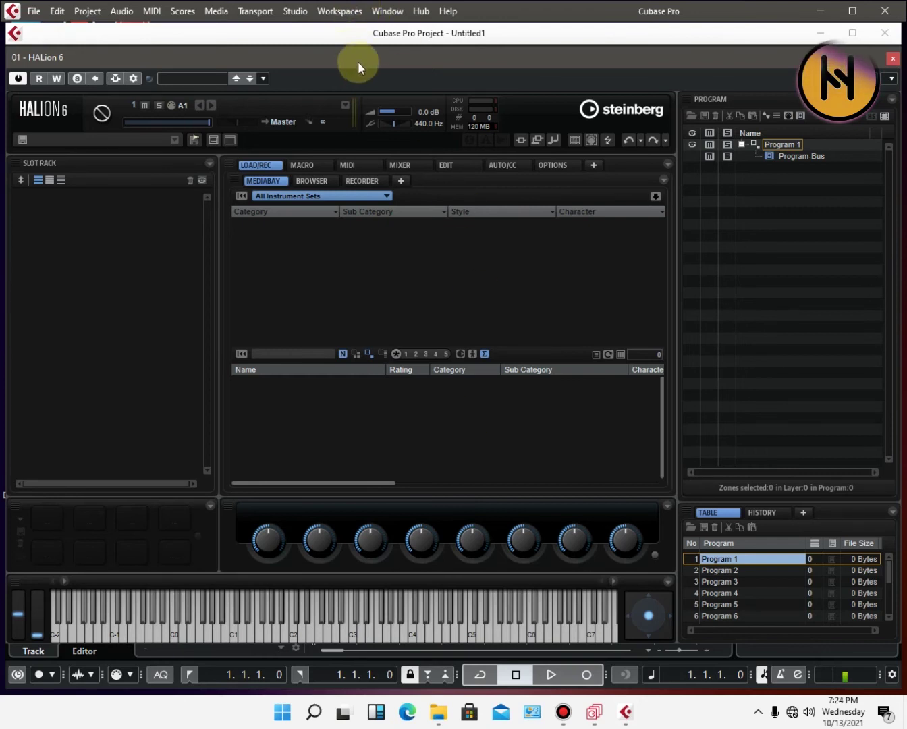
Check HALion 6's MediaBay for installed content by viewing all instrument sets
drag(358, 62, 378, 64)
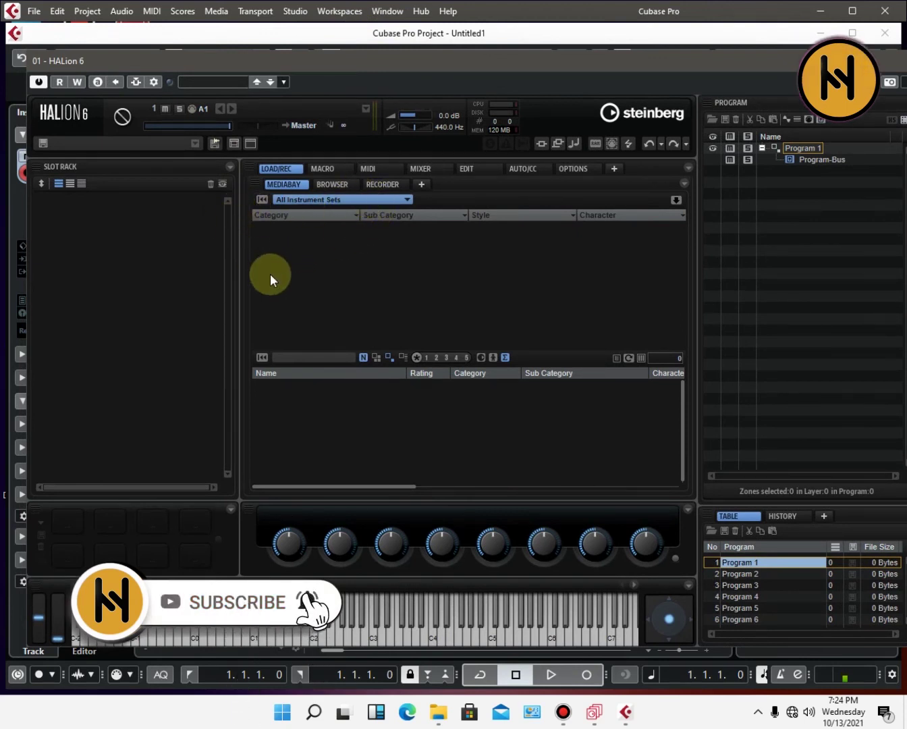
click(318, 202)
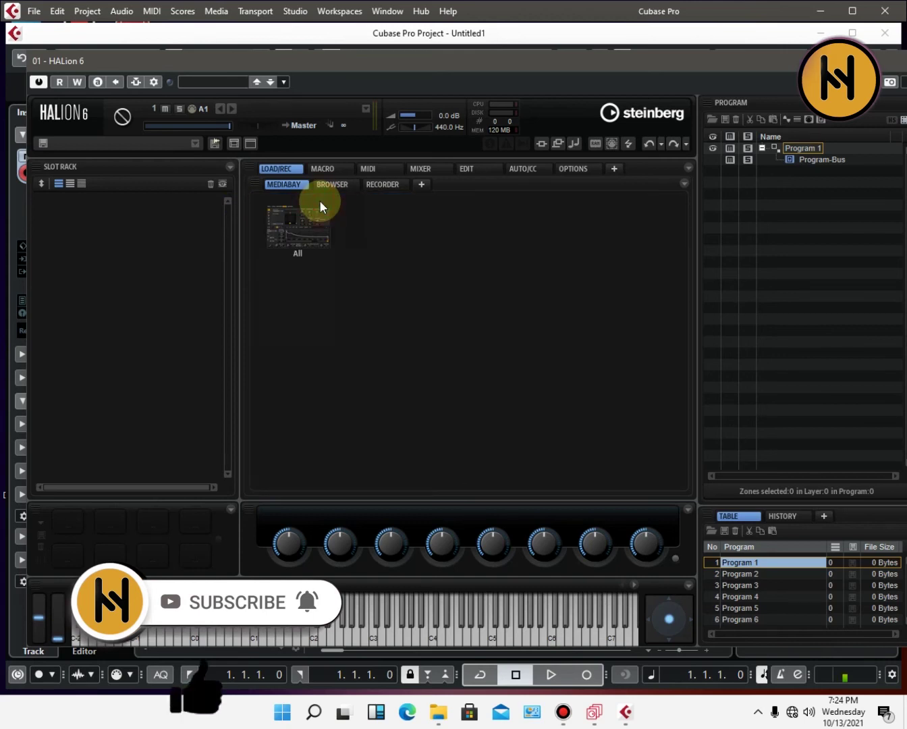
click(311, 235)
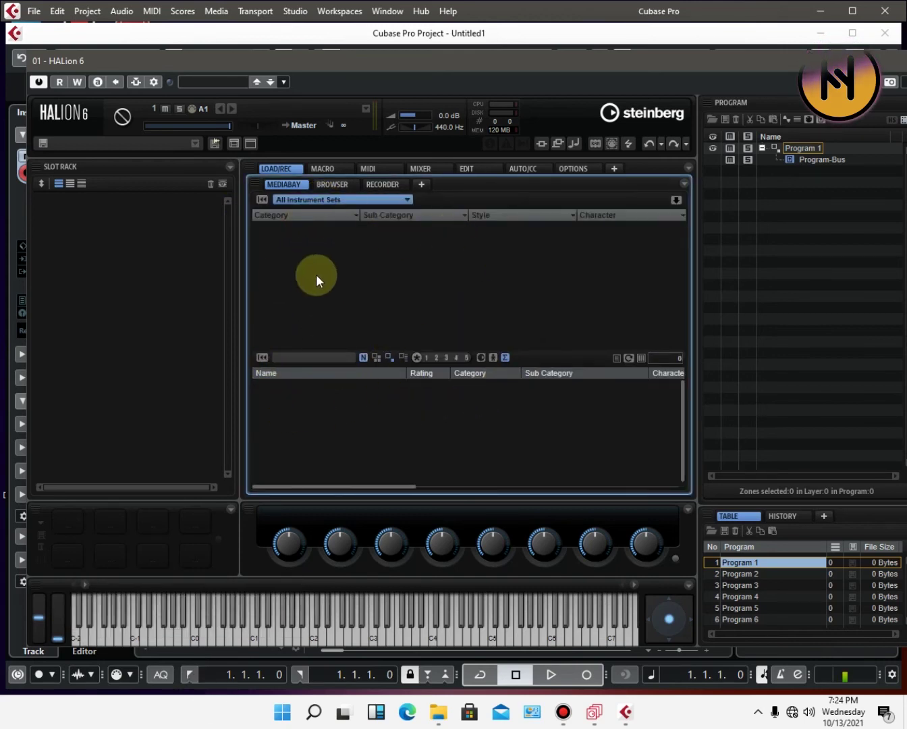
click(108, 246)
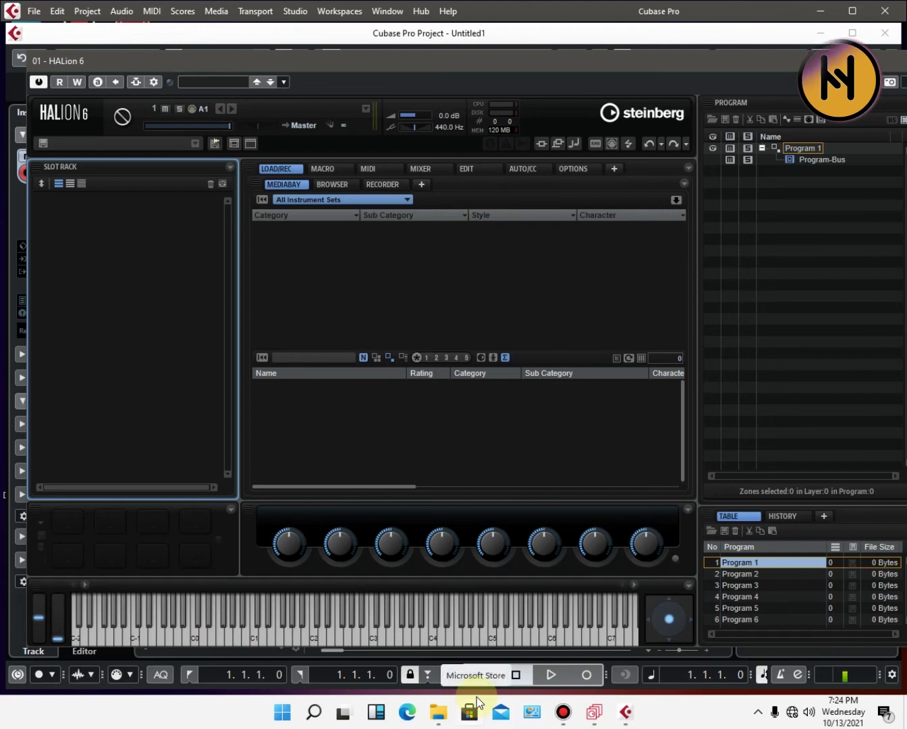
Switch to File Explorer, enter the HALion 6 Content folder and open the FCP_SMT_001_HS_Synths_01 file
key(super+Tab)
key(super+Tab)
click(559, 523)
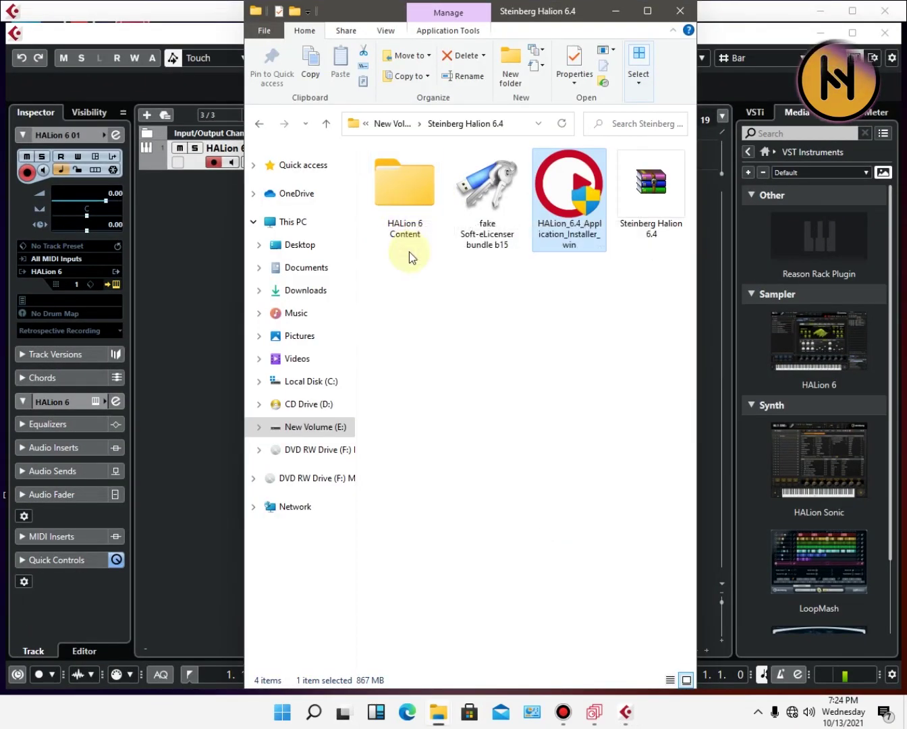
double_click(404, 212)
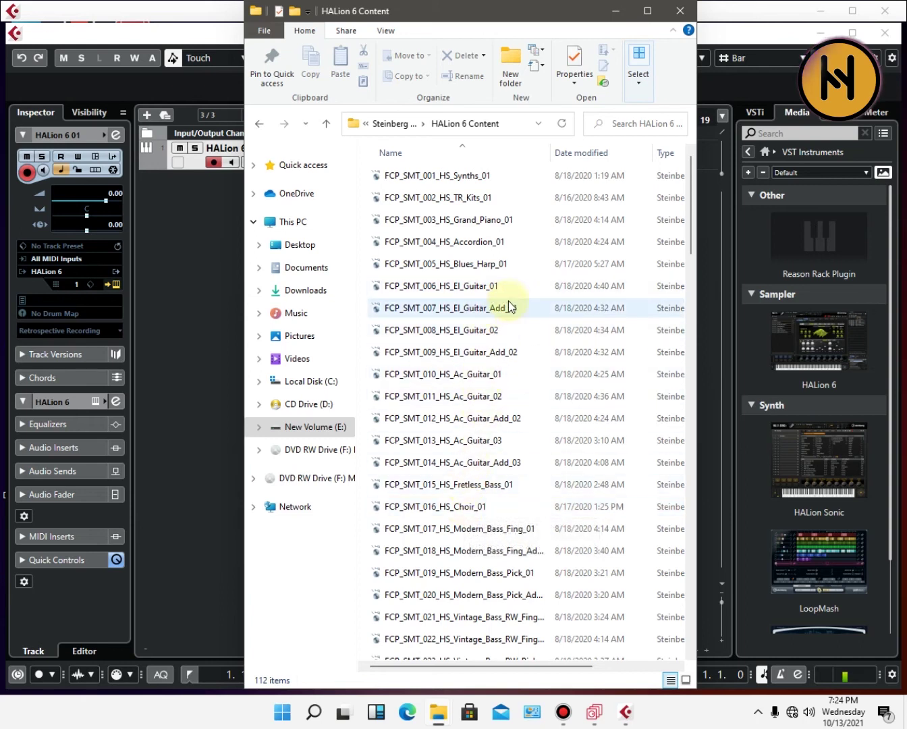
click(419, 177)
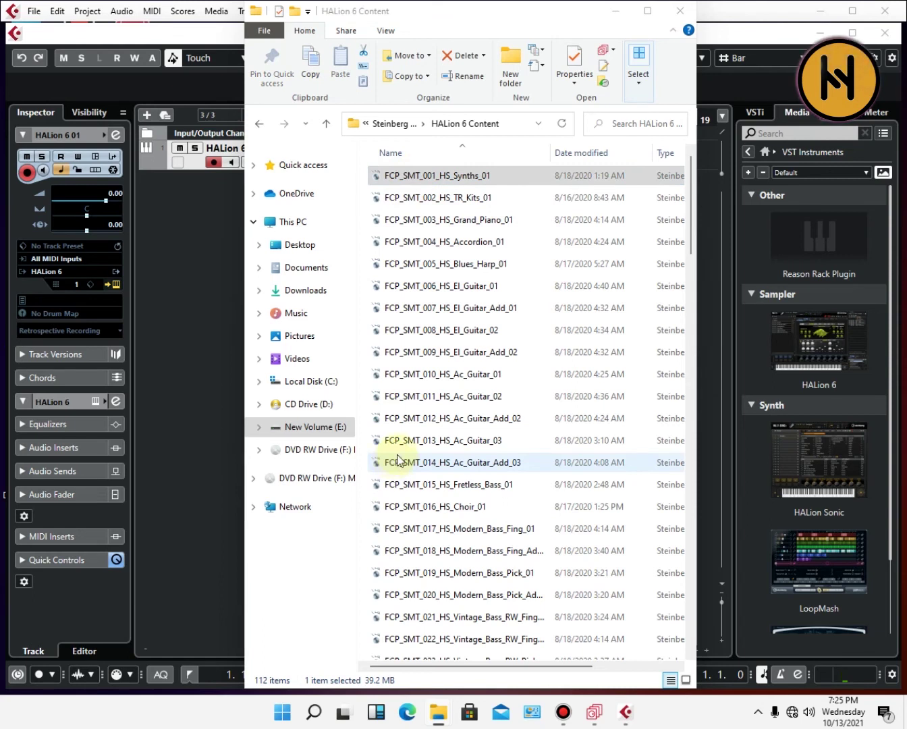
Minimize File Explorer and Cubase, and confirm registering the HALion libraries to the default location with installation files kept
click(617, 13)
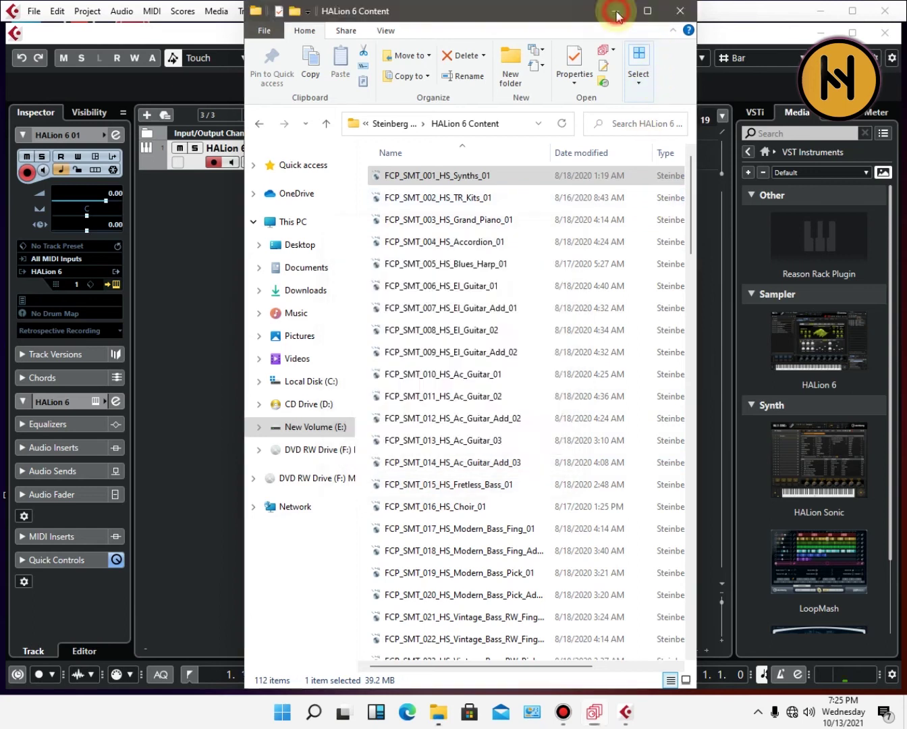
click(822, 10)
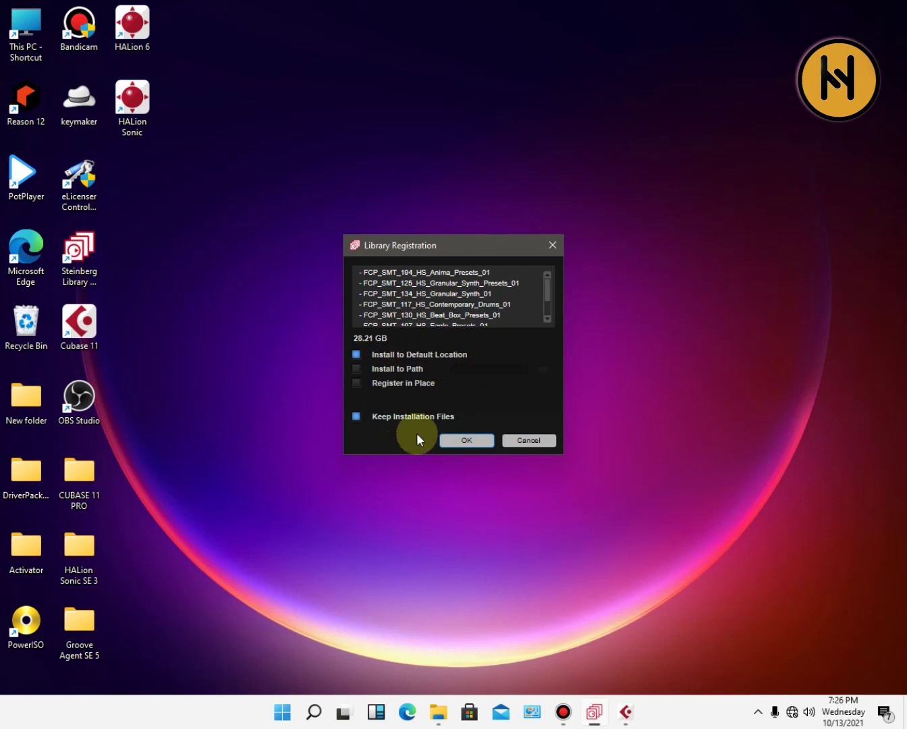
click(471, 440)
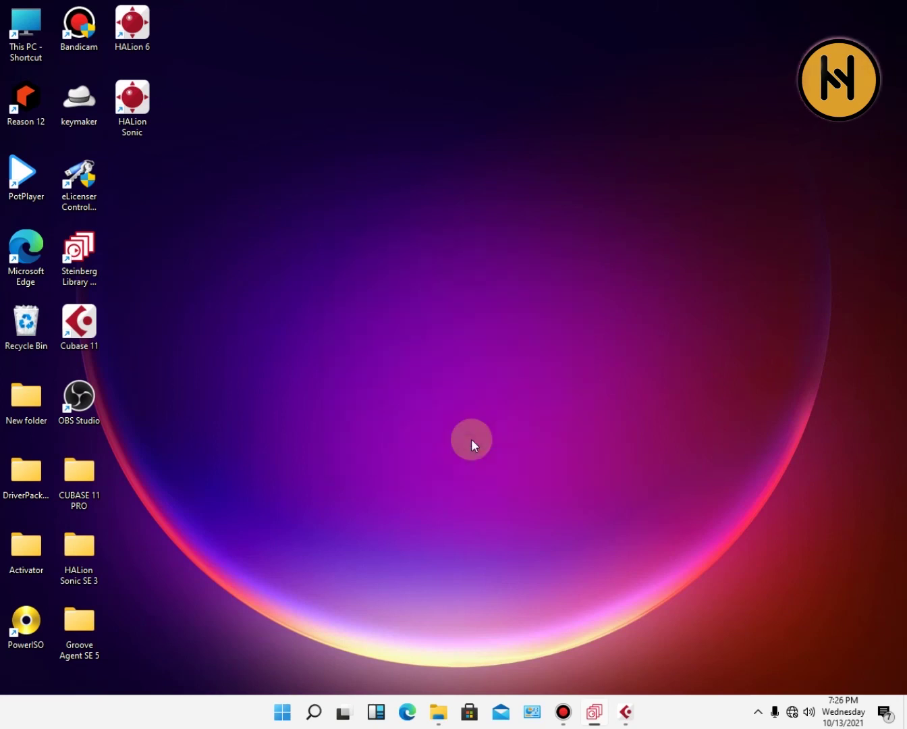
Maximize Steinberg Library Manager to check the library copying progress, and revisit the Steinberg Halion 6.4 folder in File Explorer
click(593, 712)
click(566, 128)
double_click(567, 129)
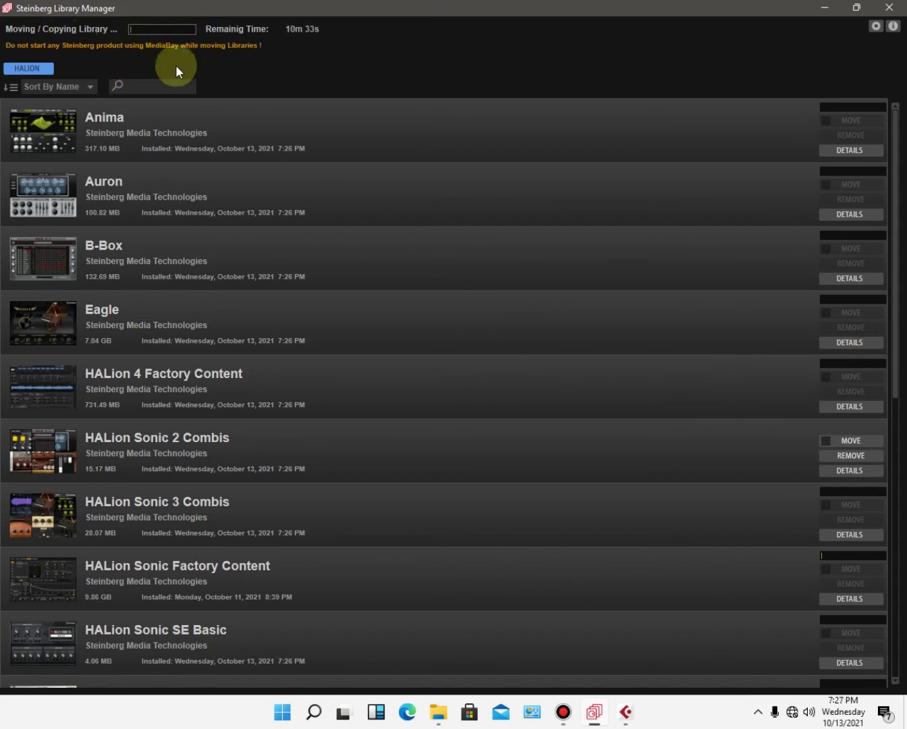
click(438, 712)
click(615, 12)
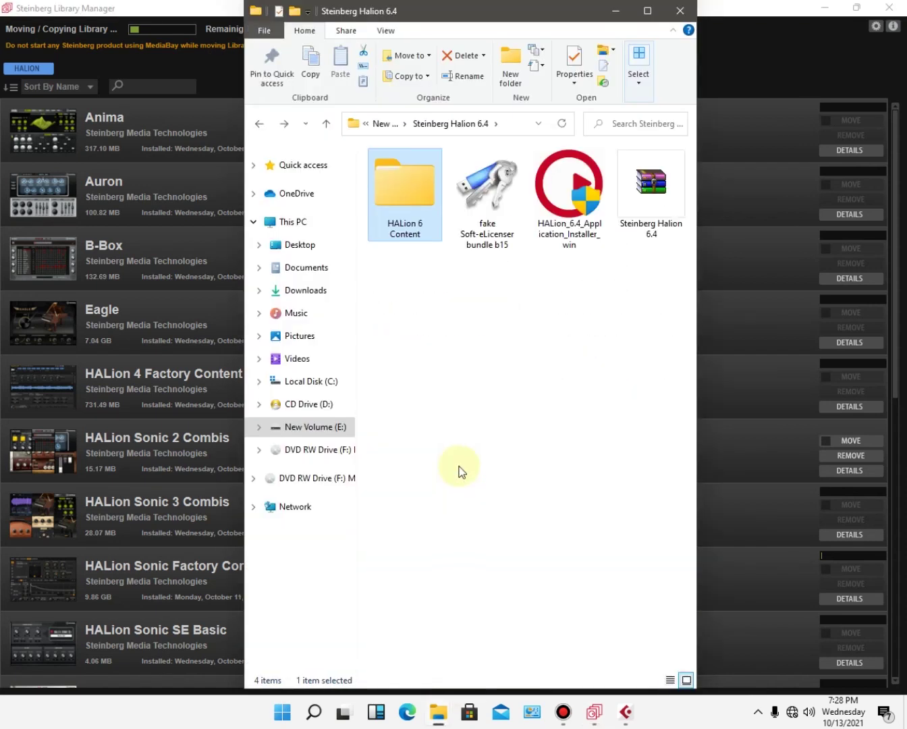
Minimize File Explorer and check the copying progress of each HALION library in Steinberg Library Manager until registration completes
drag(559, 322, 425, 217)
click(456, 334)
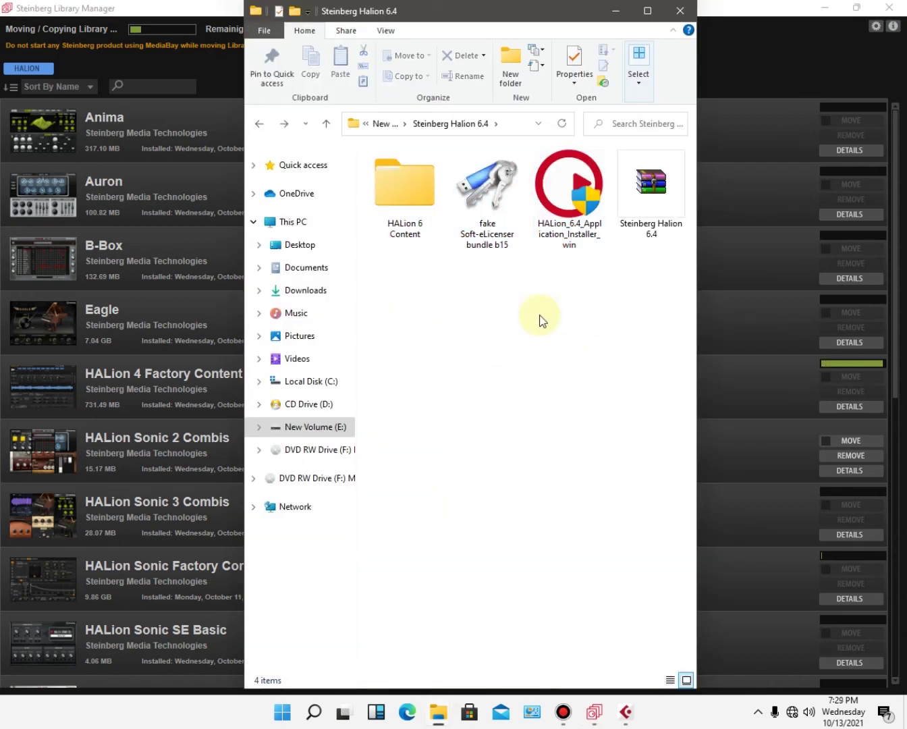
click(616, 10)
mouse_move(562, 711)
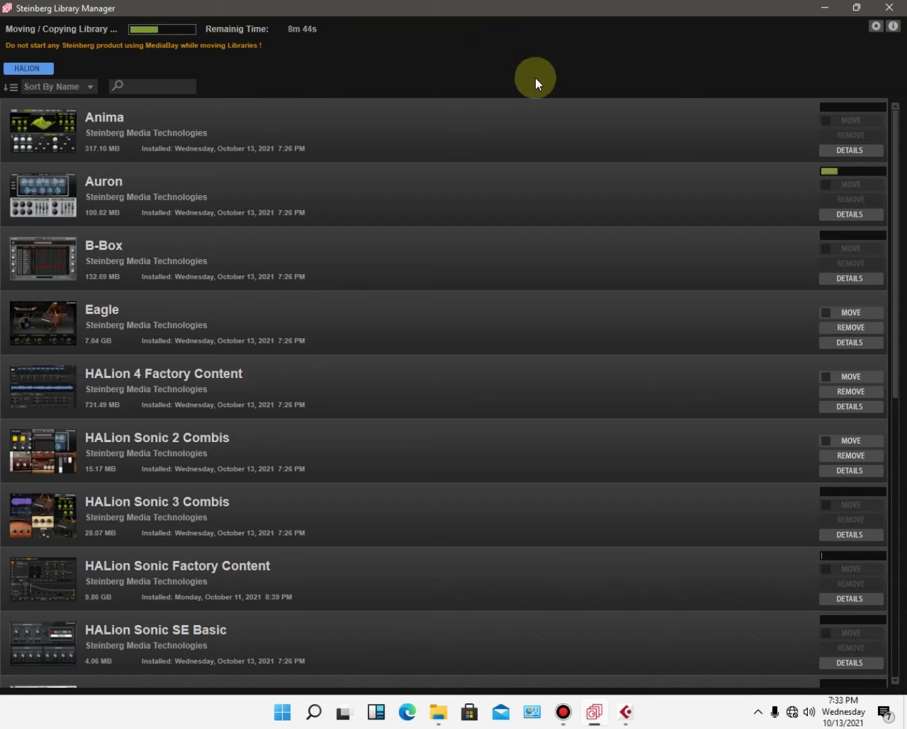
drag(896, 146, 901, 331)
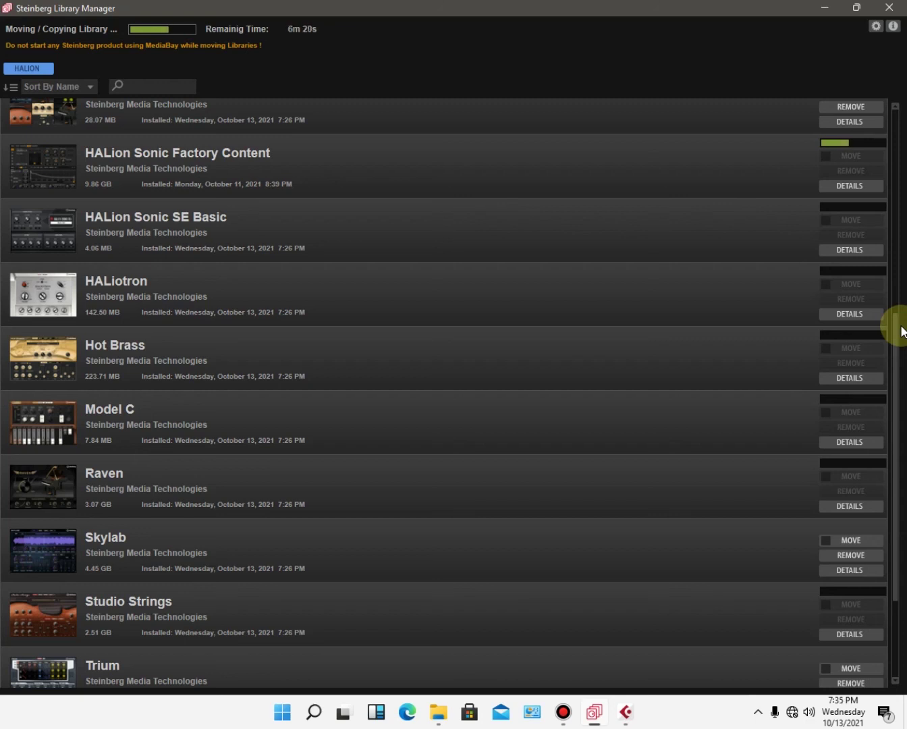
drag(897, 331, 901, 291)
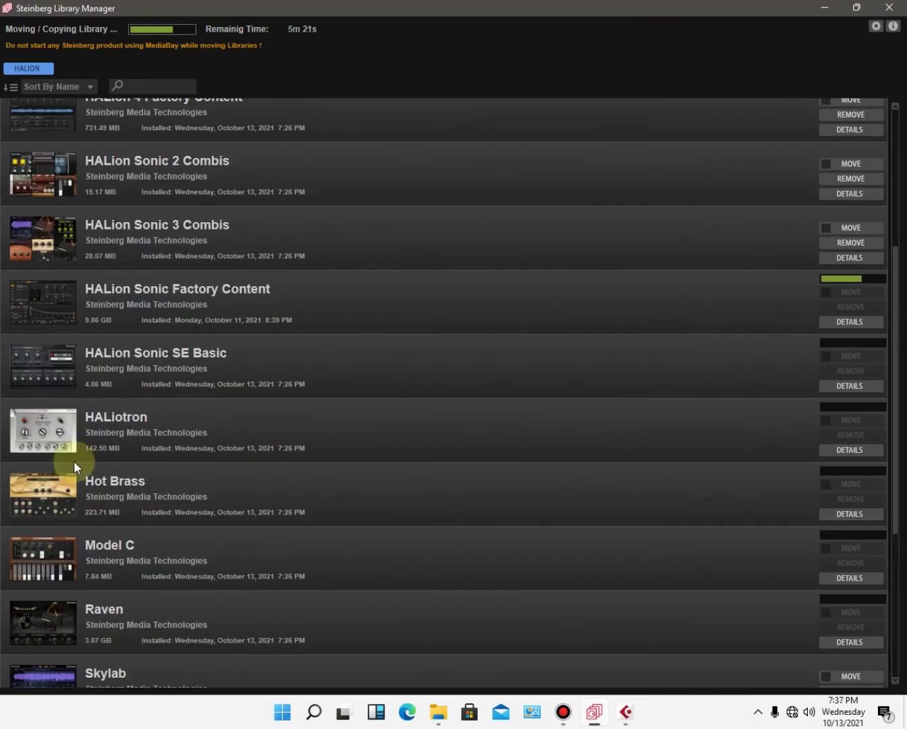
drag(897, 351, 903, 505)
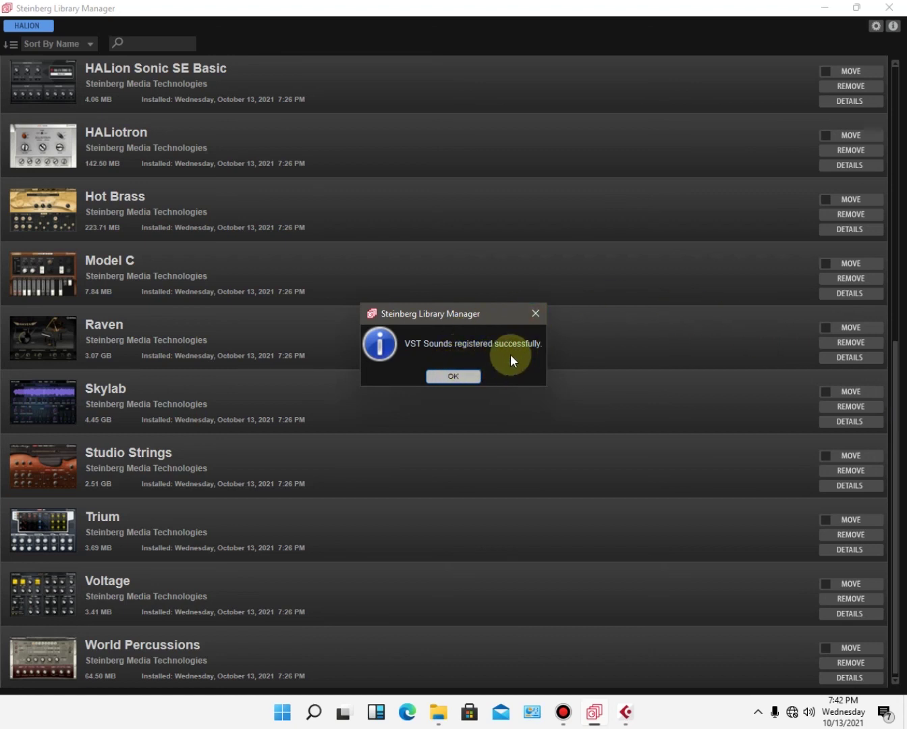
Acknowledge the VST Sounds registration, close Steinberg Library Manager and refresh the desktop
click(474, 377)
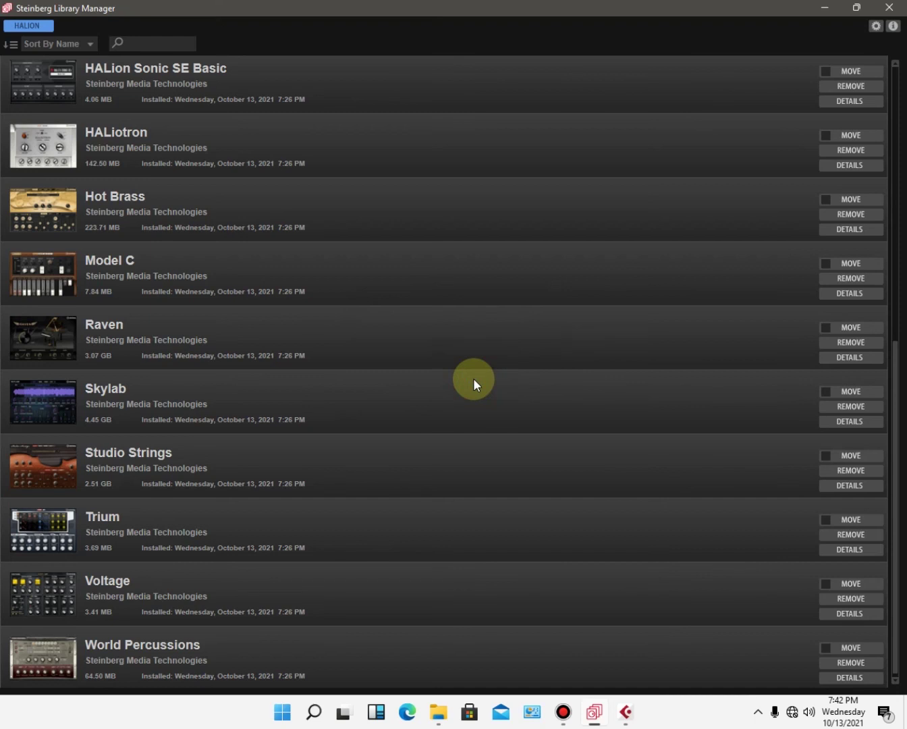
scroll(897, 537, down, 1)
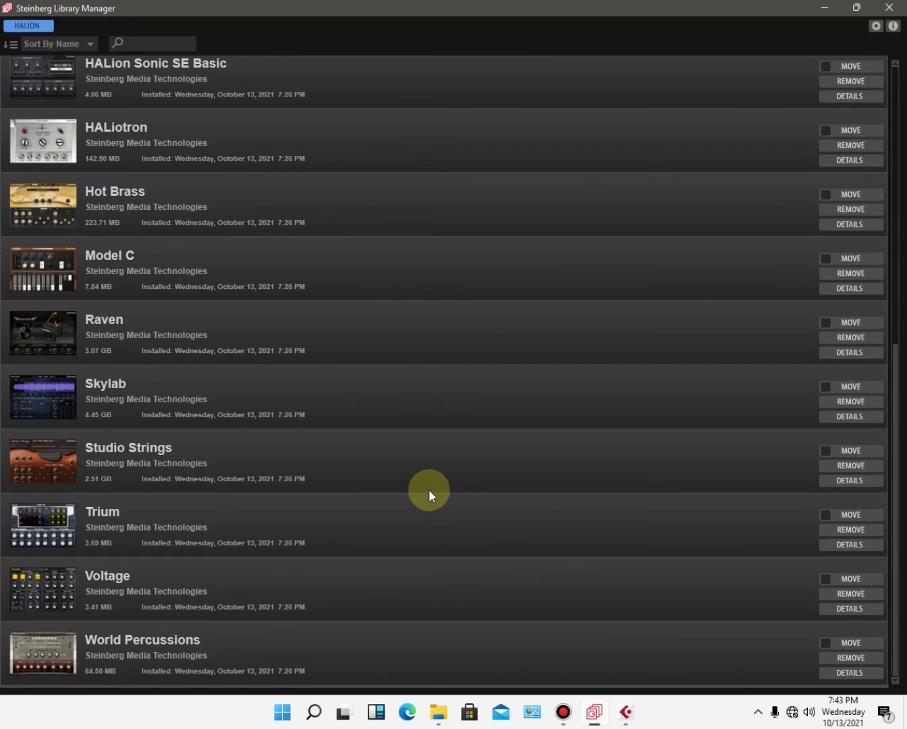
click(888, 7)
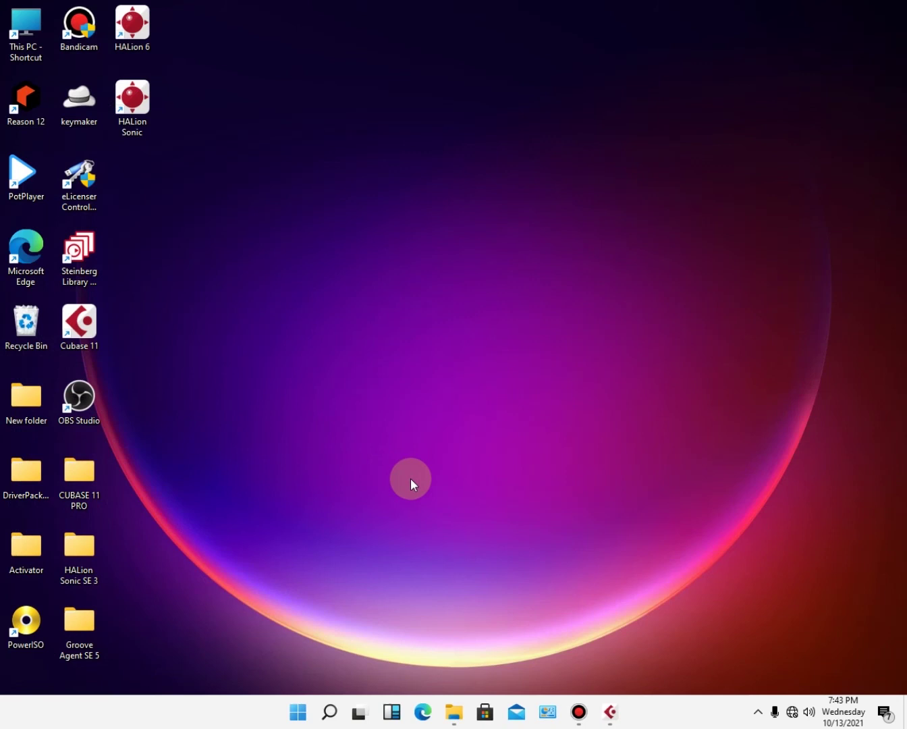
right_click(345, 321)
click(385, 365)
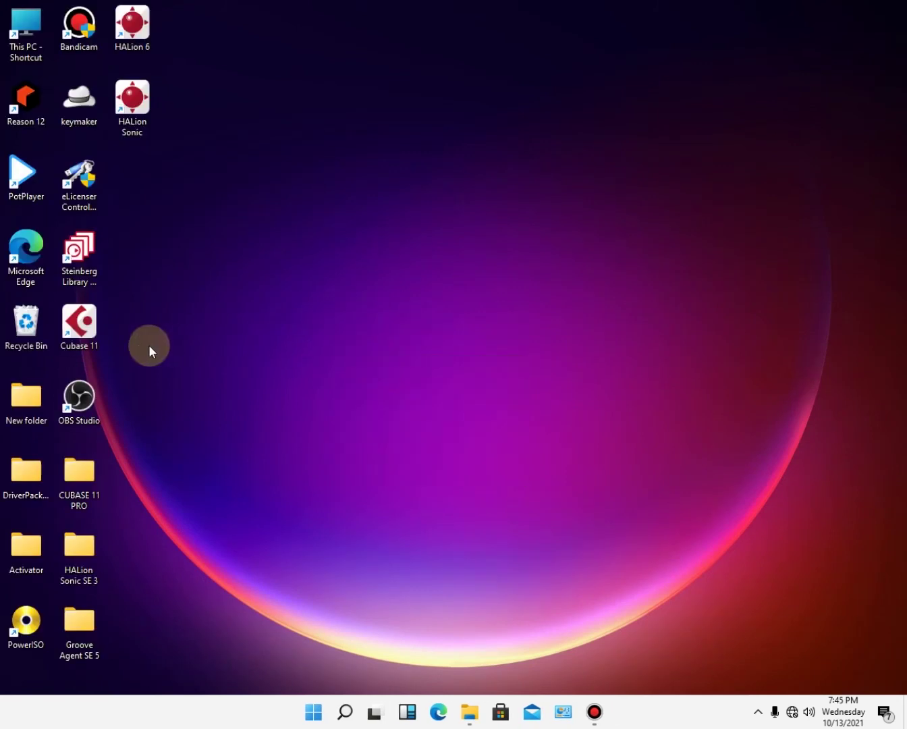
Launch Cubase 11 and create an empty project in the Documents folder
double_click(90, 325)
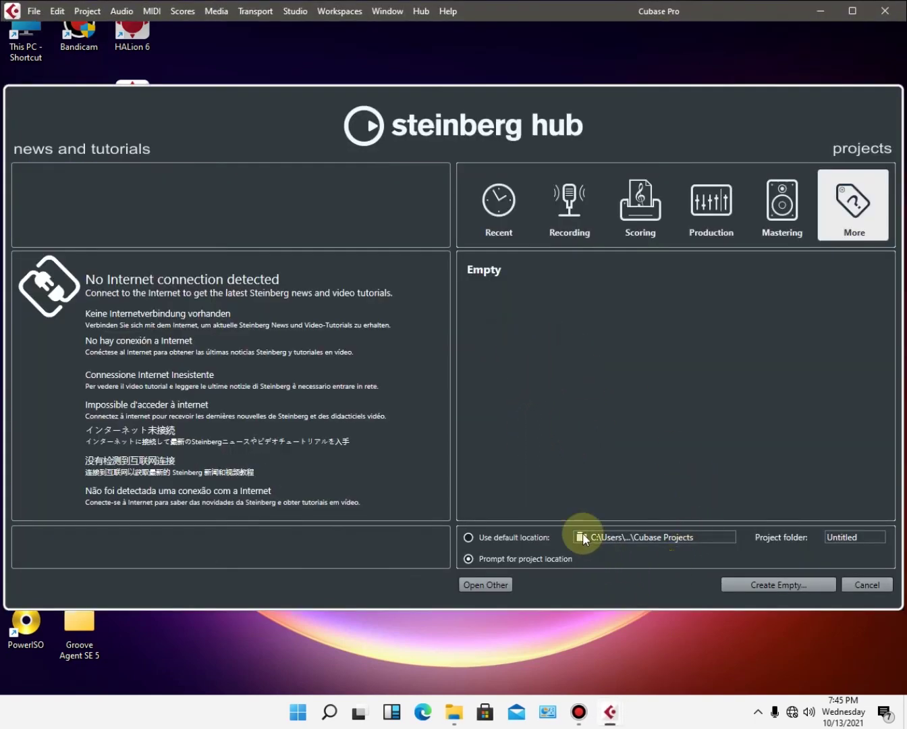
click(492, 282)
click(783, 585)
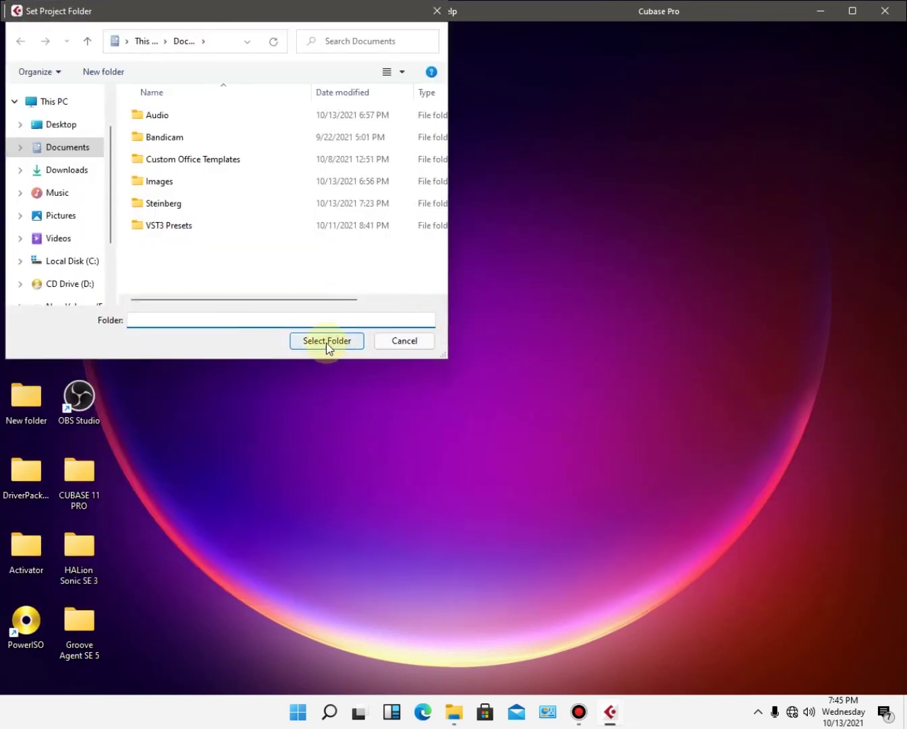
click(326, 341)
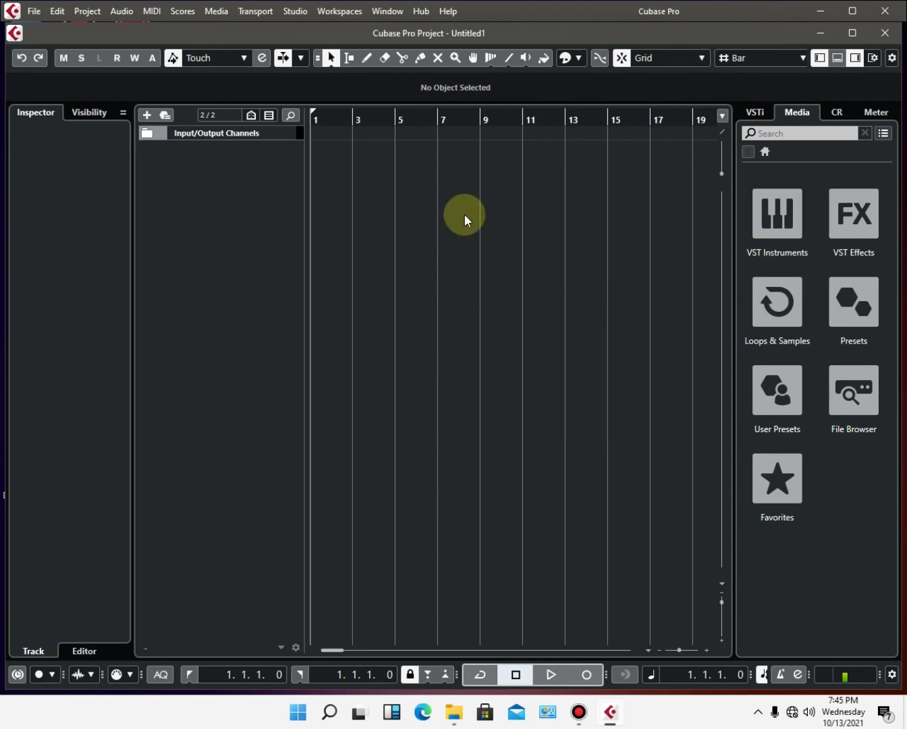
Add one instrument track using HALion 6 with its audio output set to Stereo Out
right_click(213, 194)
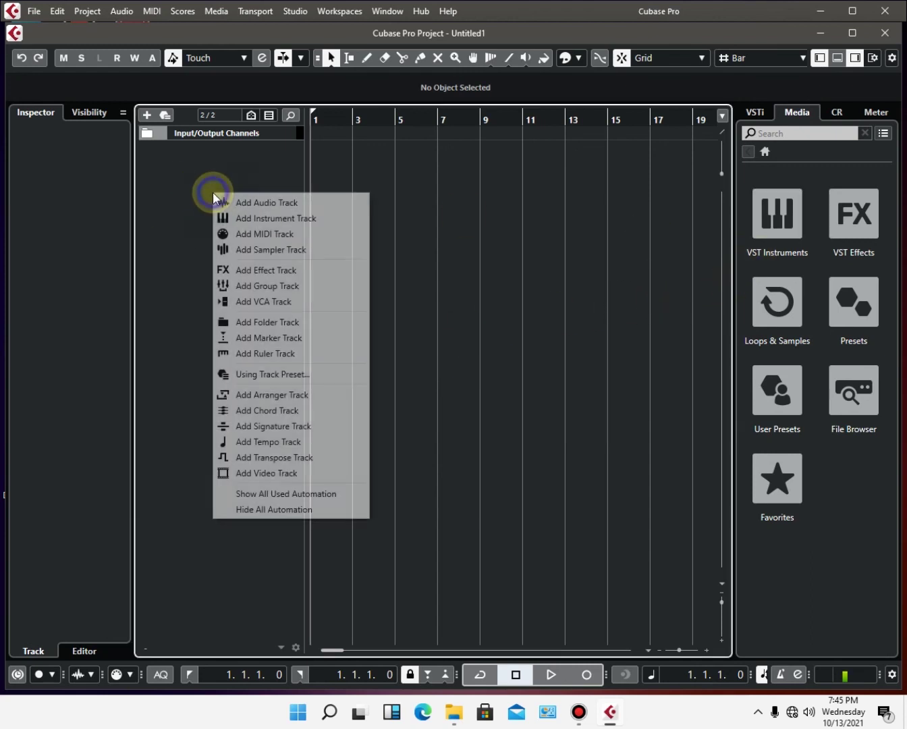
click(300, 220)
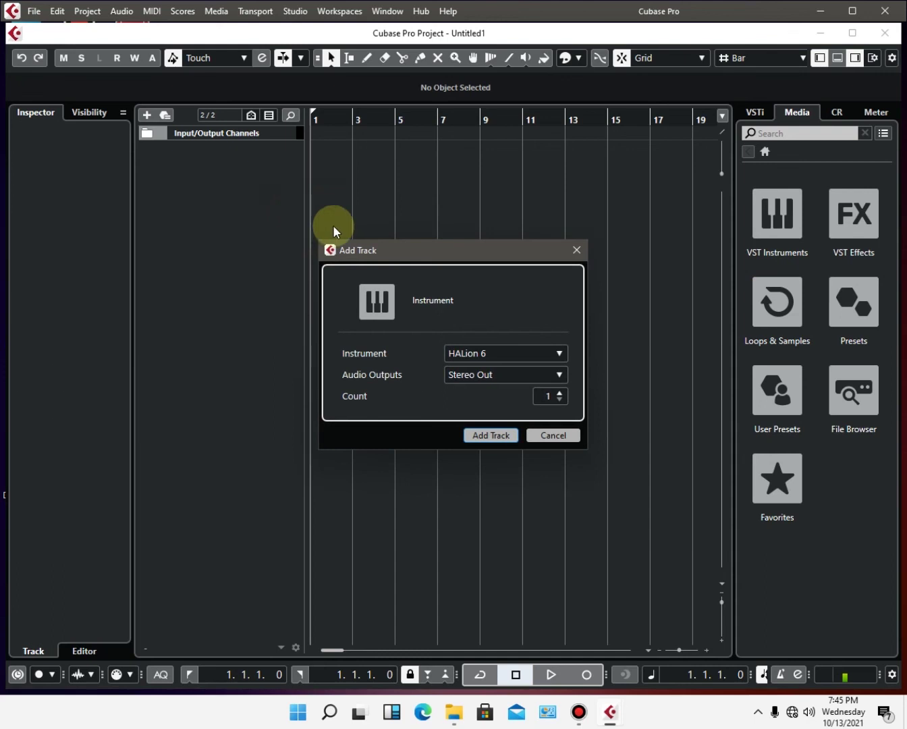
click(498, 352)
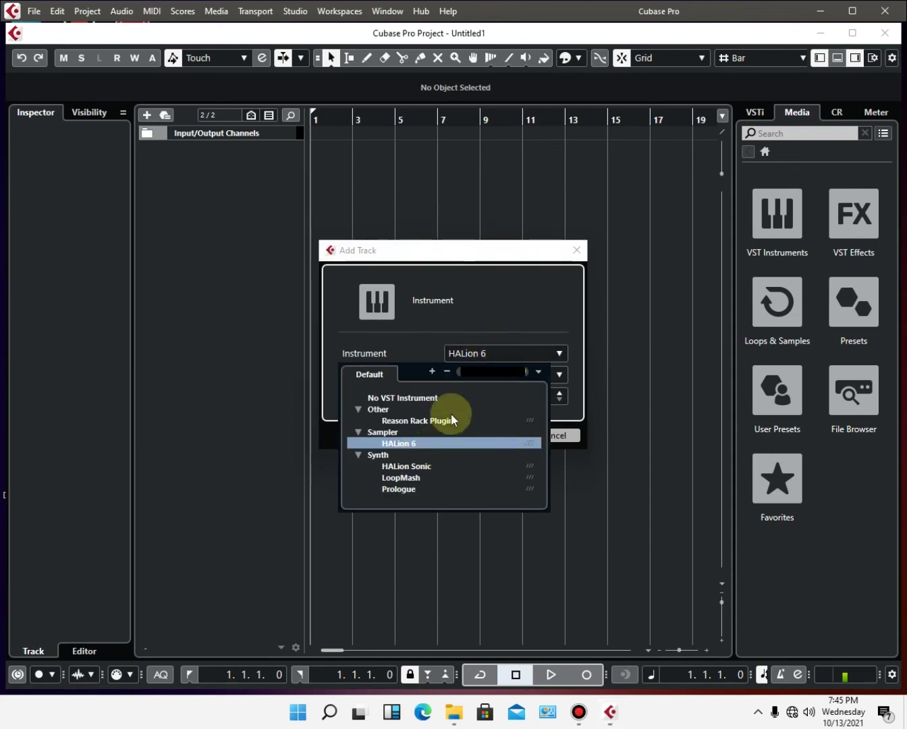
click(482, 306)
click(498, 436)
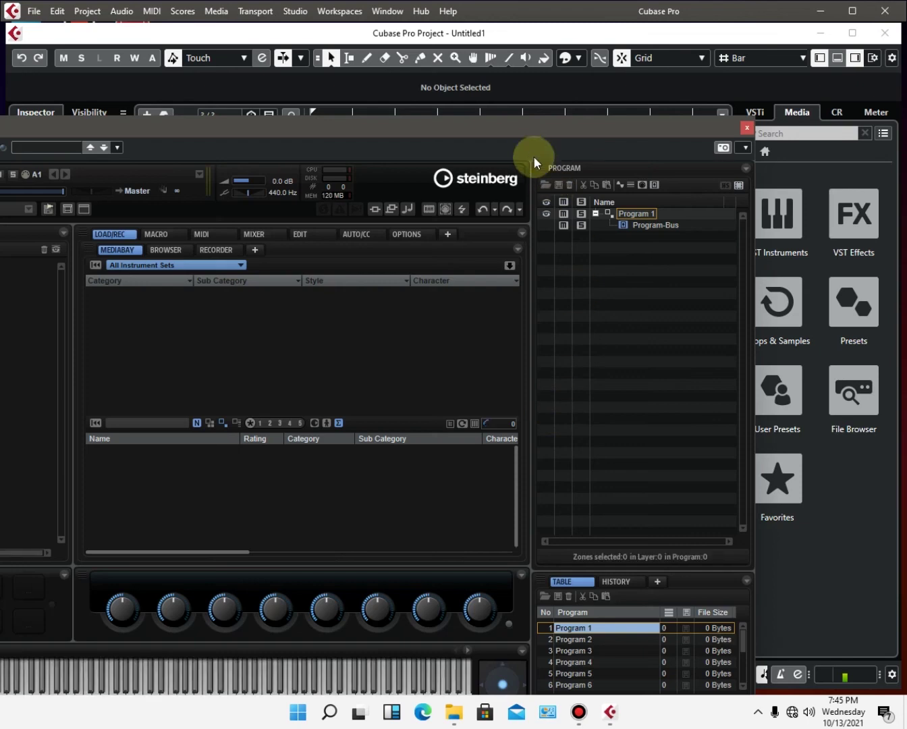
Move the HALion 6 window fully into view and browse the category list of all instrument sets in MediaBay
drag(519, 134, 717, 90)
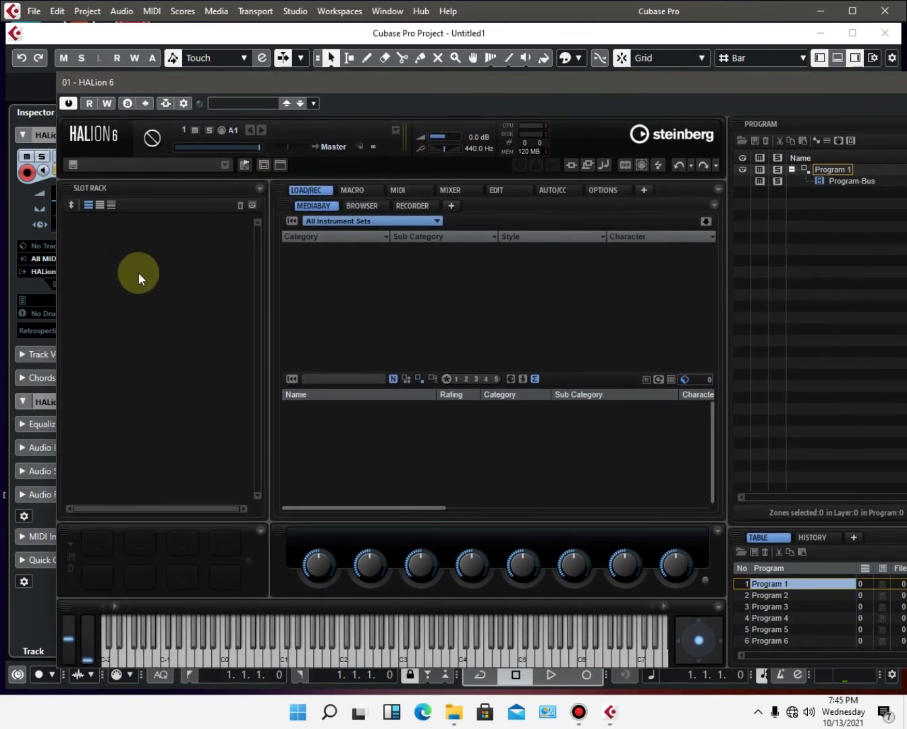
click(321, 222)
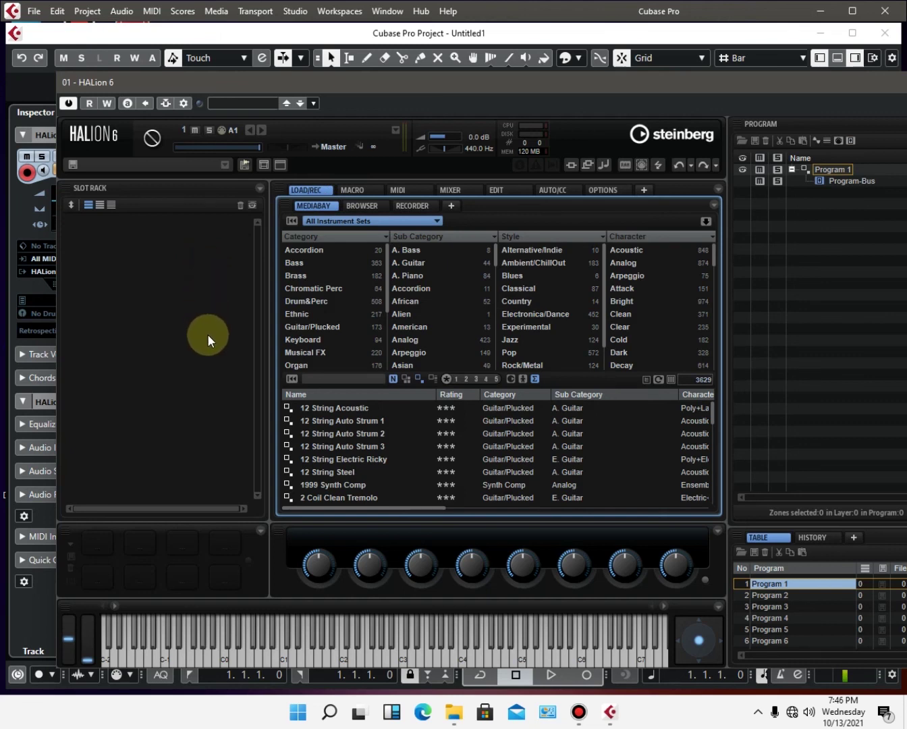
drag(388, 306, 390, 263)
drag(386, 292, 388, 352)
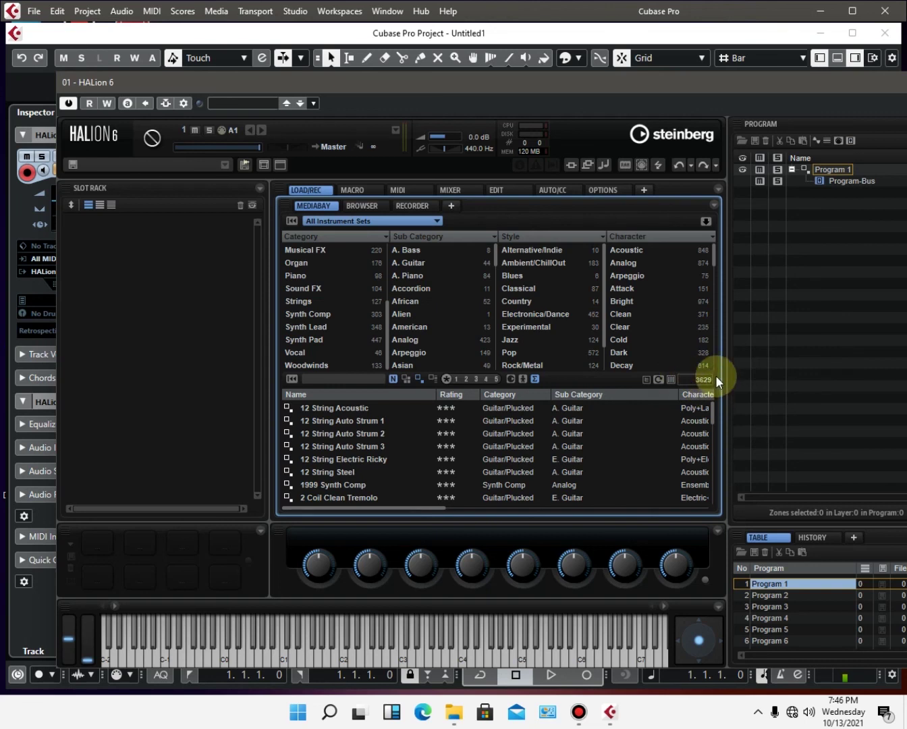
Examine the installed instrument sets in MediaBay's library overview and return to the combined list of all sets
click(338, 222)
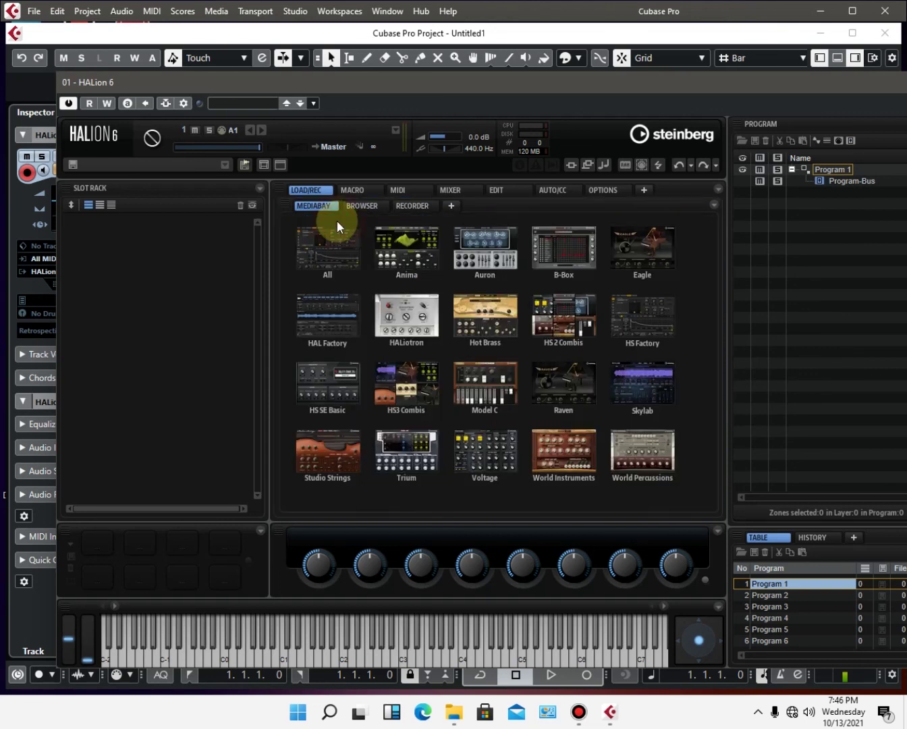
click(326, 256)
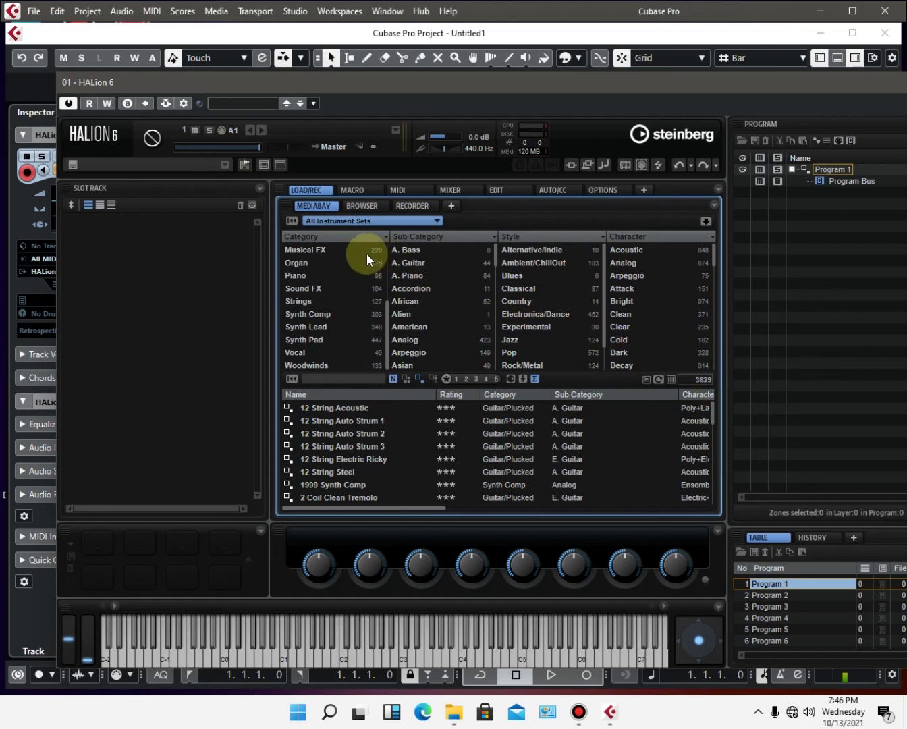
click(314, 222)
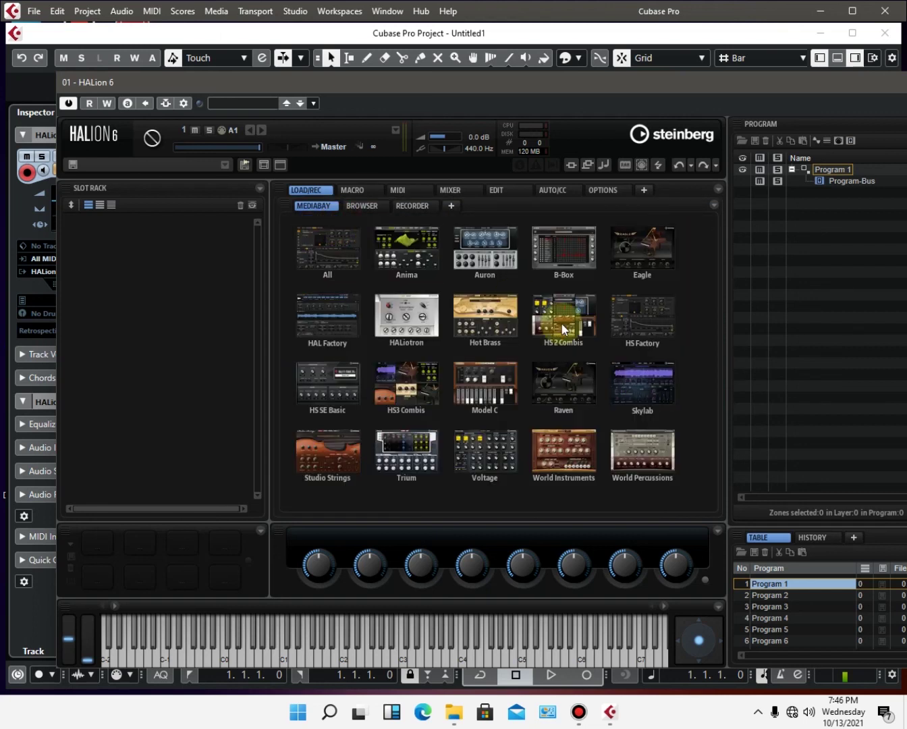
click(721, 275)
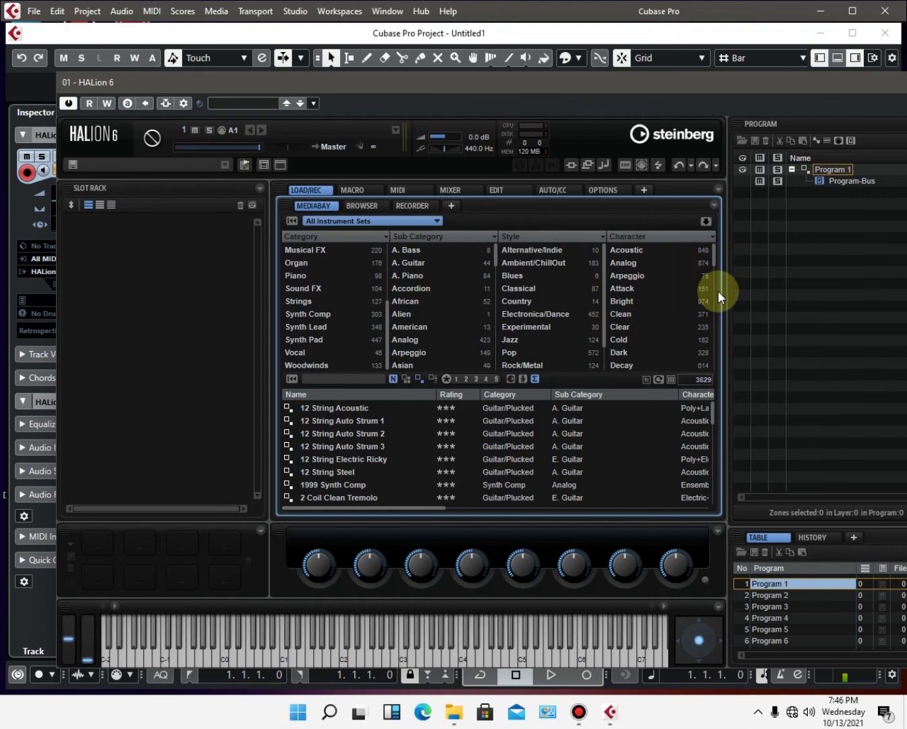
click(432, 224)
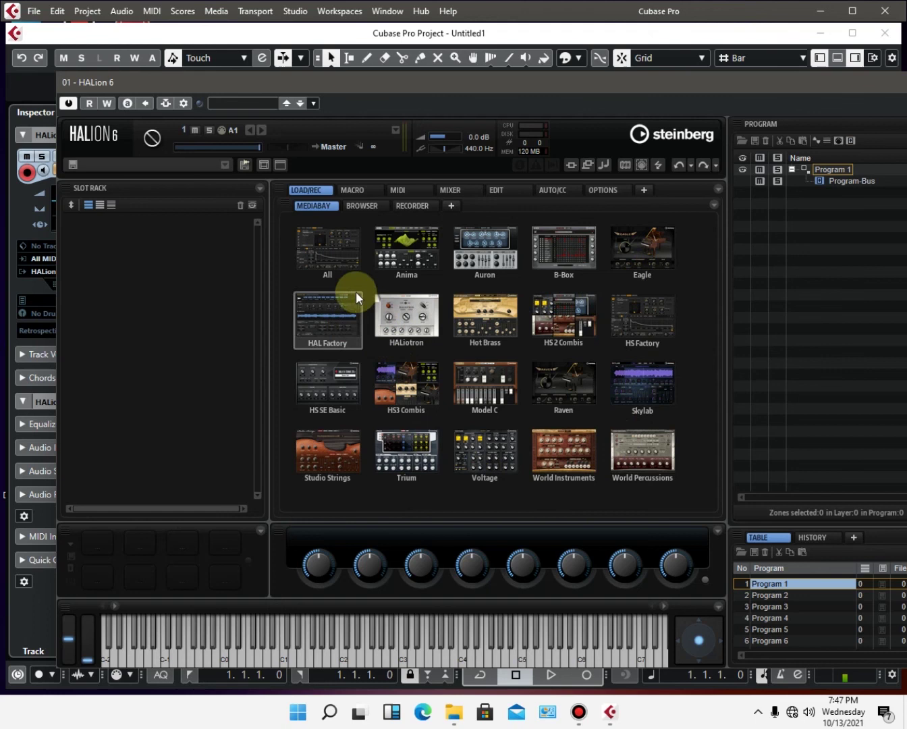
click(337, 257)
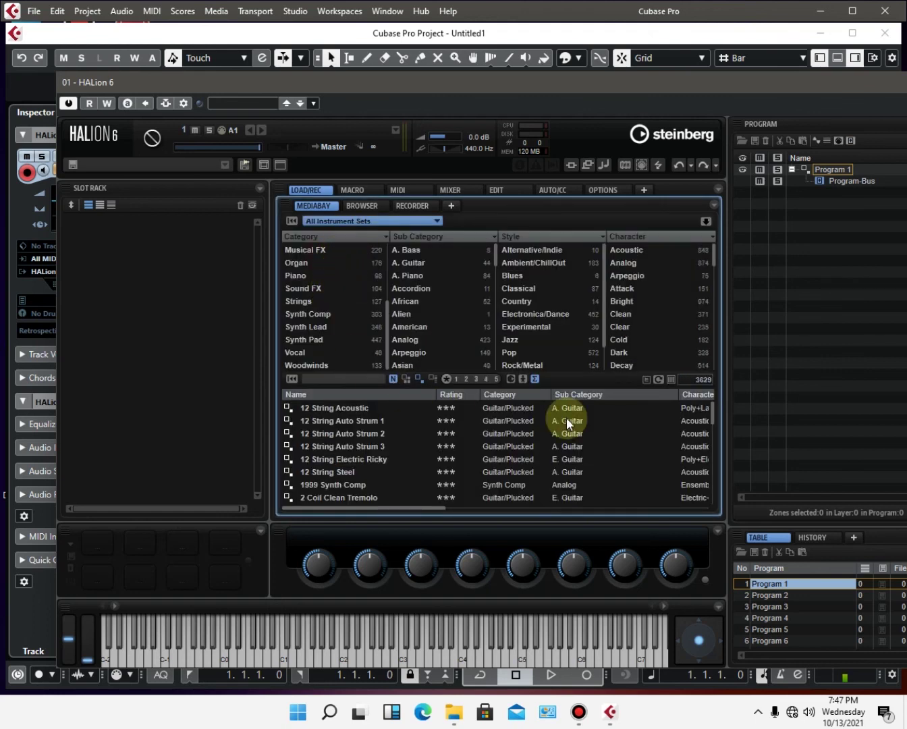